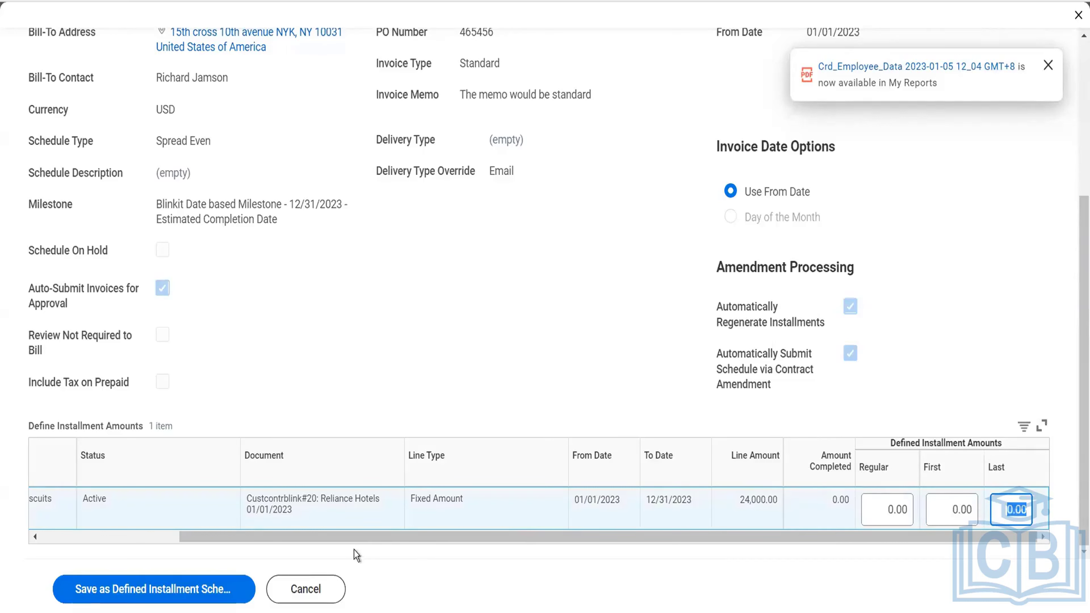
Cancel defining the installment amounts and return to the billing schedule
left_click(310, 590)
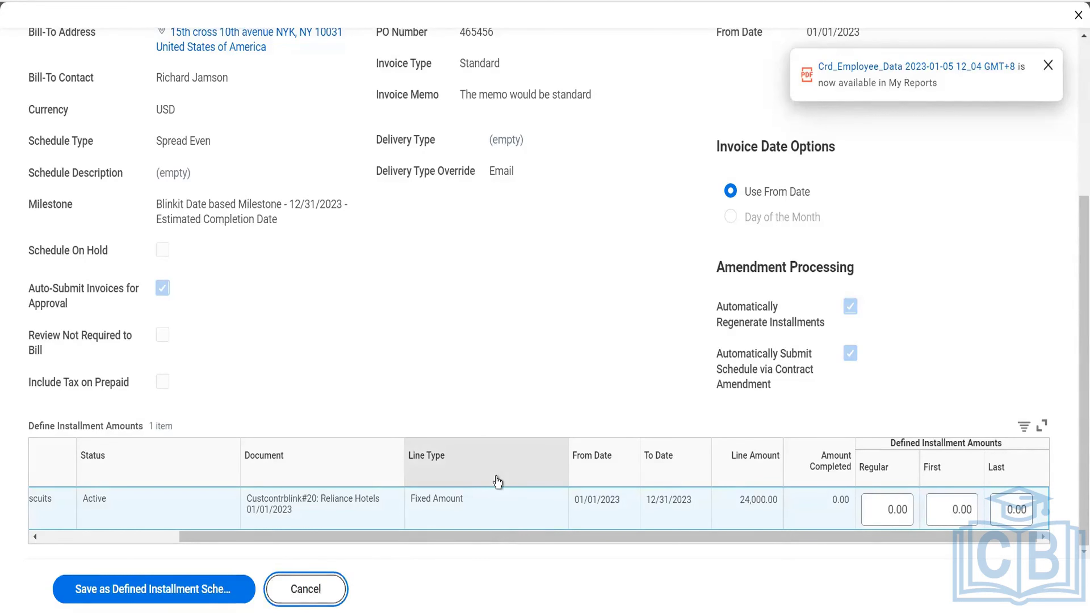
scroll(527, 382, "down", 6)
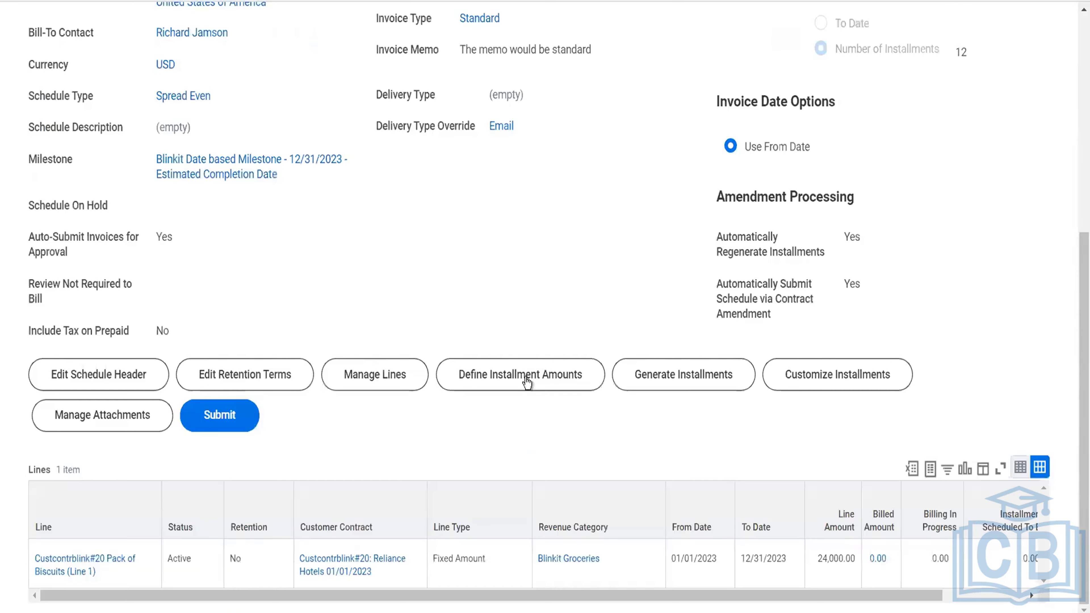
Generate the installments for the Reliance Hotels billing schedule, checking the proposed installment dates and amounts before accepting them
left_click(670, 386)
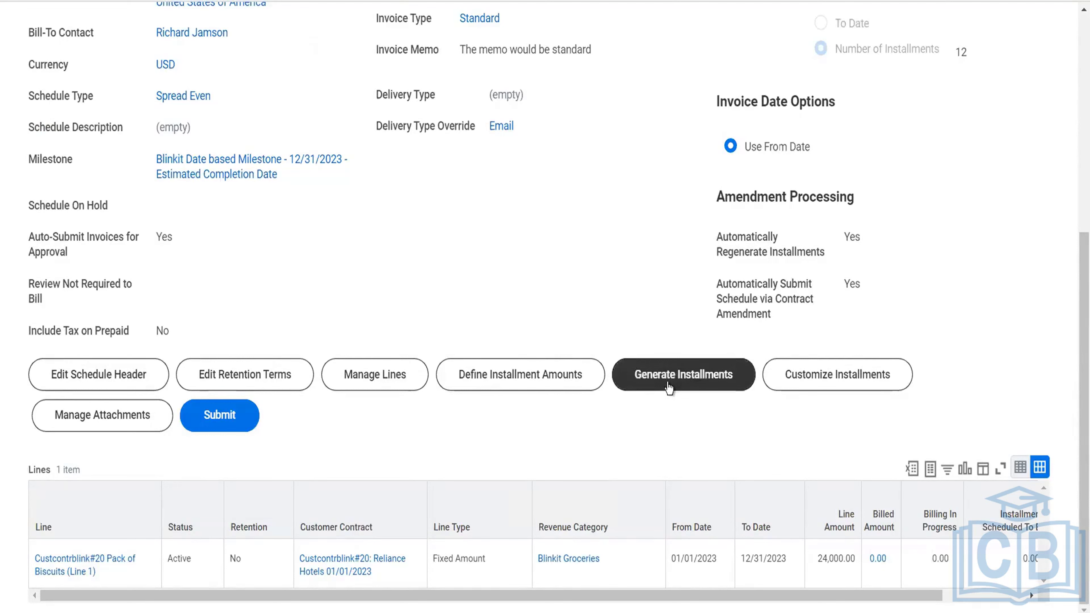
left_click(669, 385)
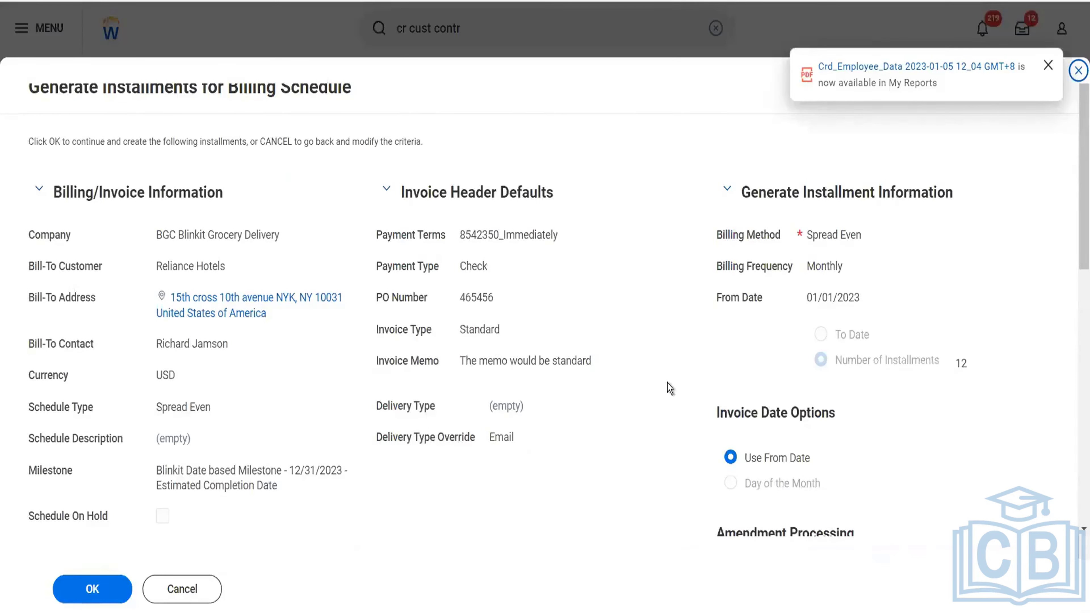
scroll(668, 382, "down", 10)
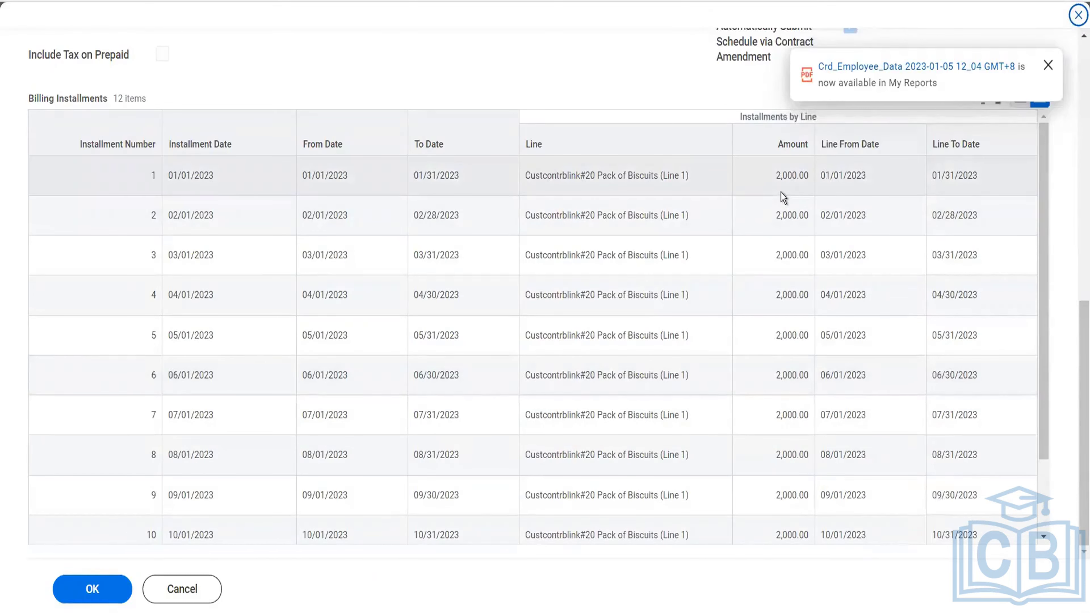
scroll(781, 192, "down", 2)
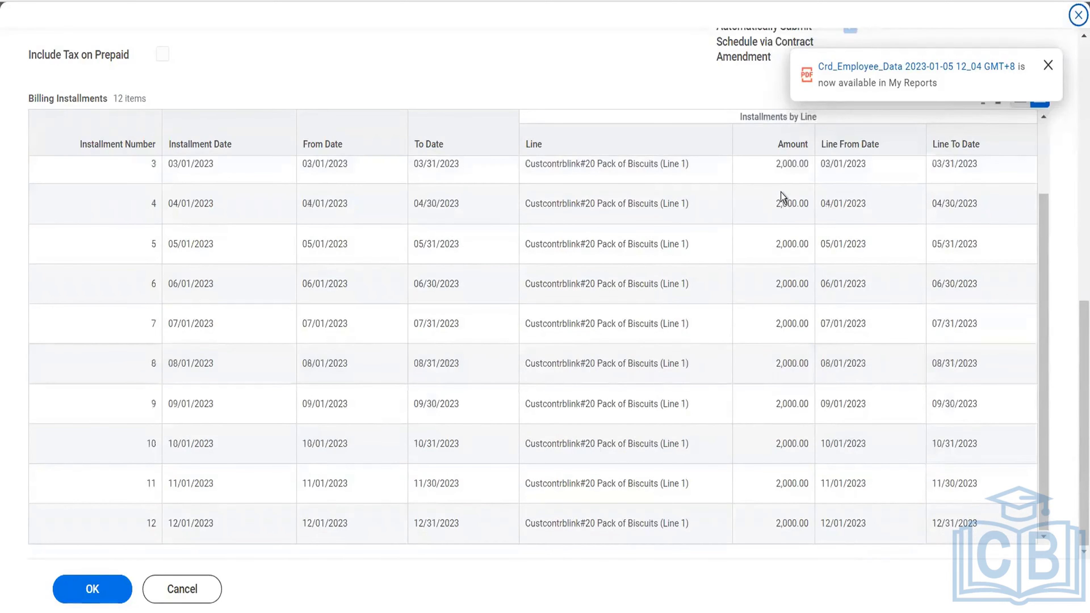
scroll(781, 192, "up", 2)
scroll(521, 325, "down", 2)
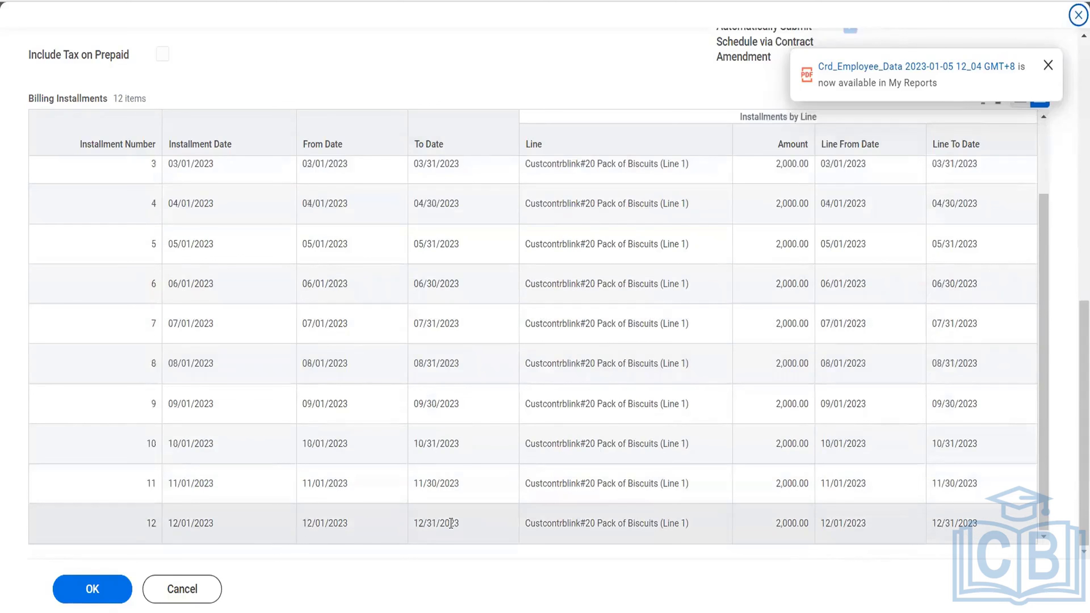
scroll(451, 523, "up", 2)
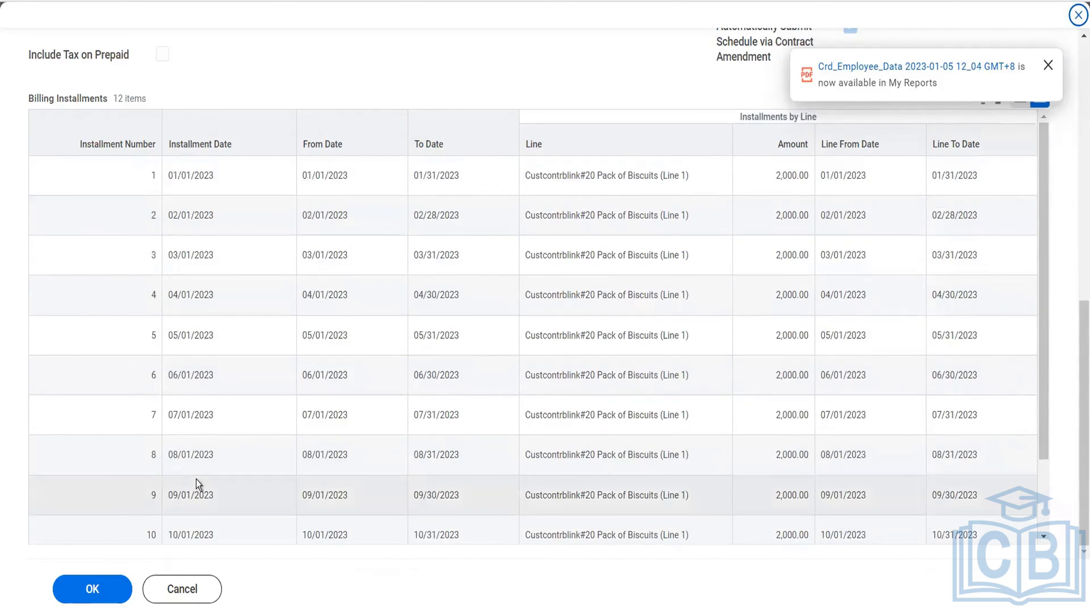
scroll(195, 480, "up", 3)
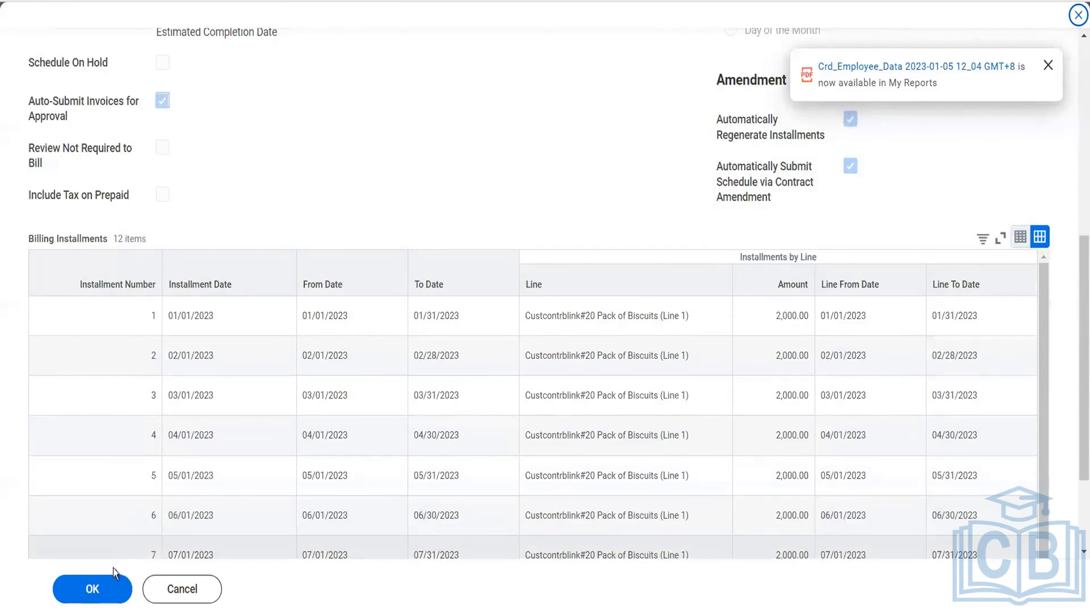
left_click(111, 589)
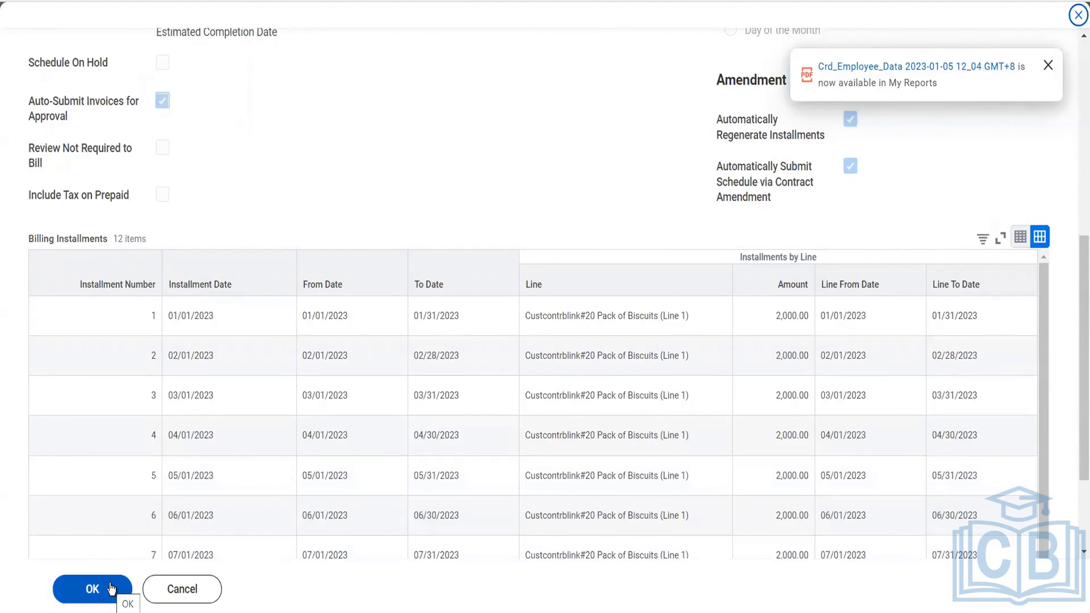
left_click(112, 588)
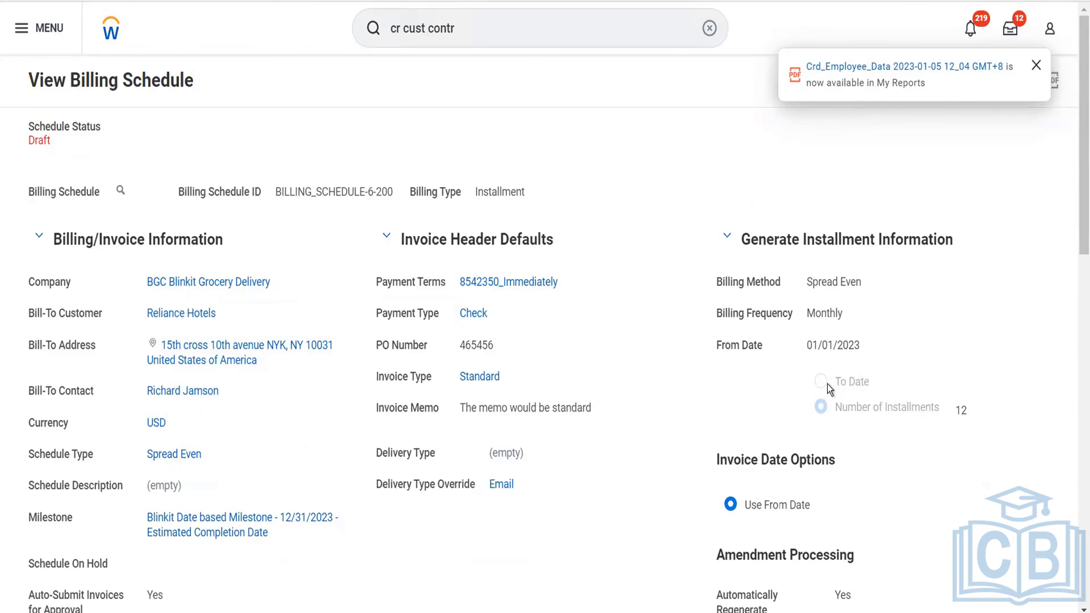
Submit the draft billing schedule and confirm the submission
scroll(827, 384, "down", 10)
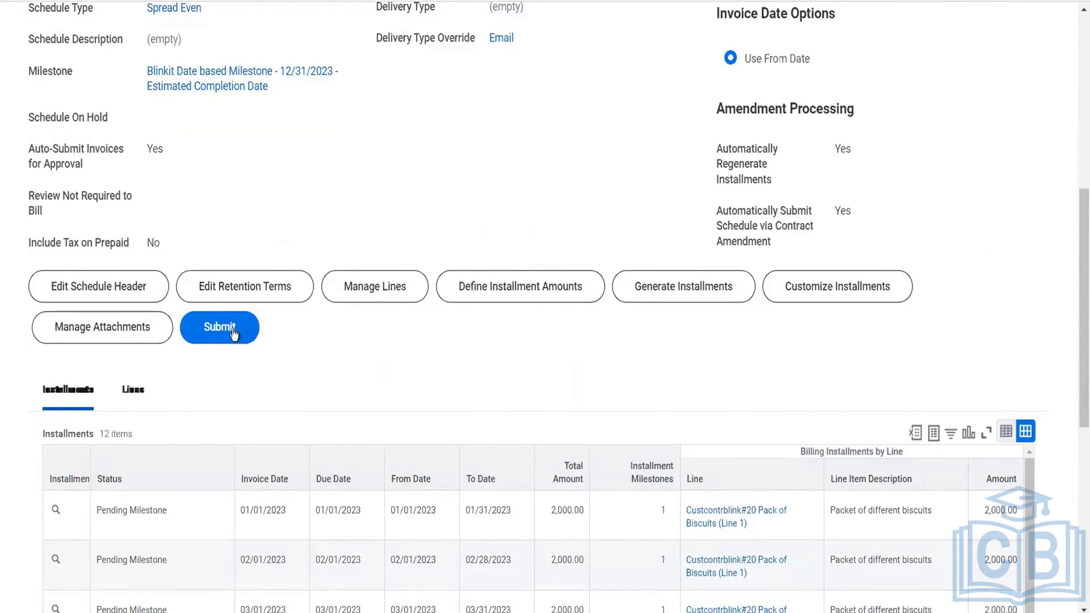
left_click(234, 331)
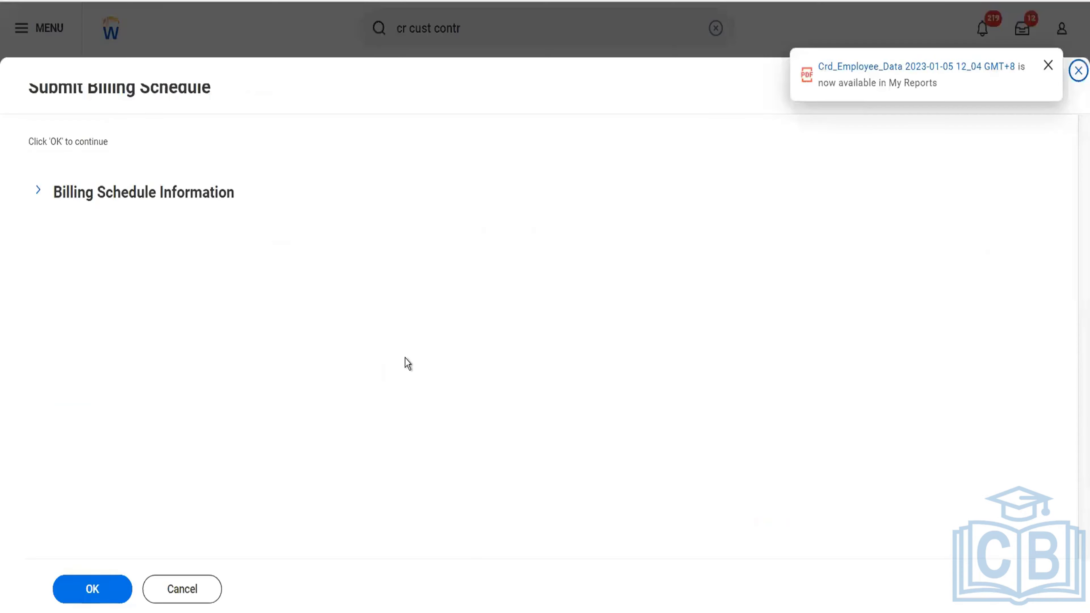
left_click(101, 591)
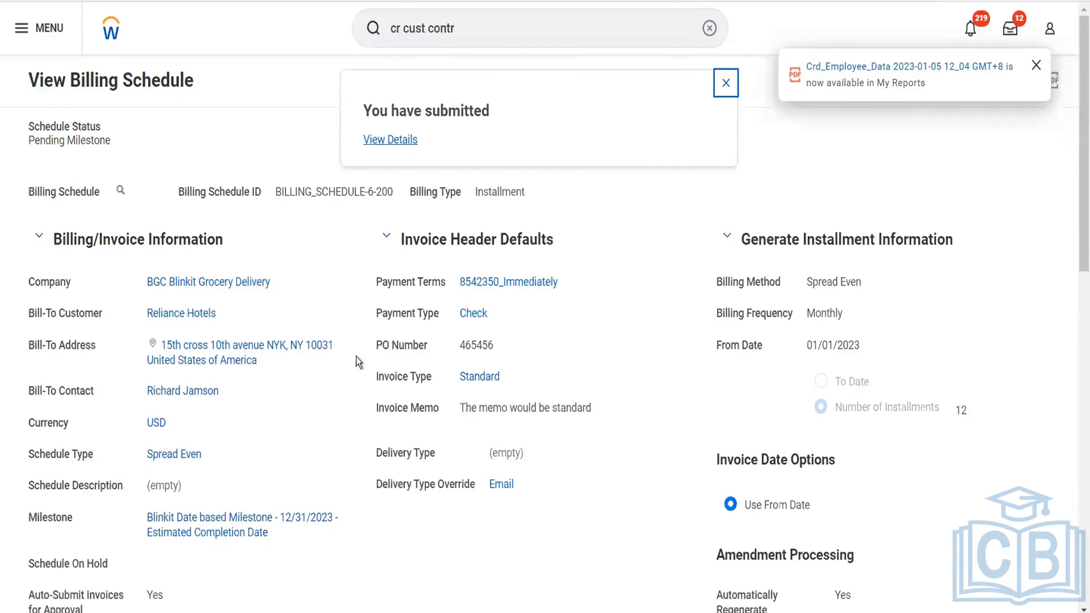
Review the submitted billing schedule, examining its status, milestone, invoice defaults and list of installments
scroll(356, 360, "down", 5)
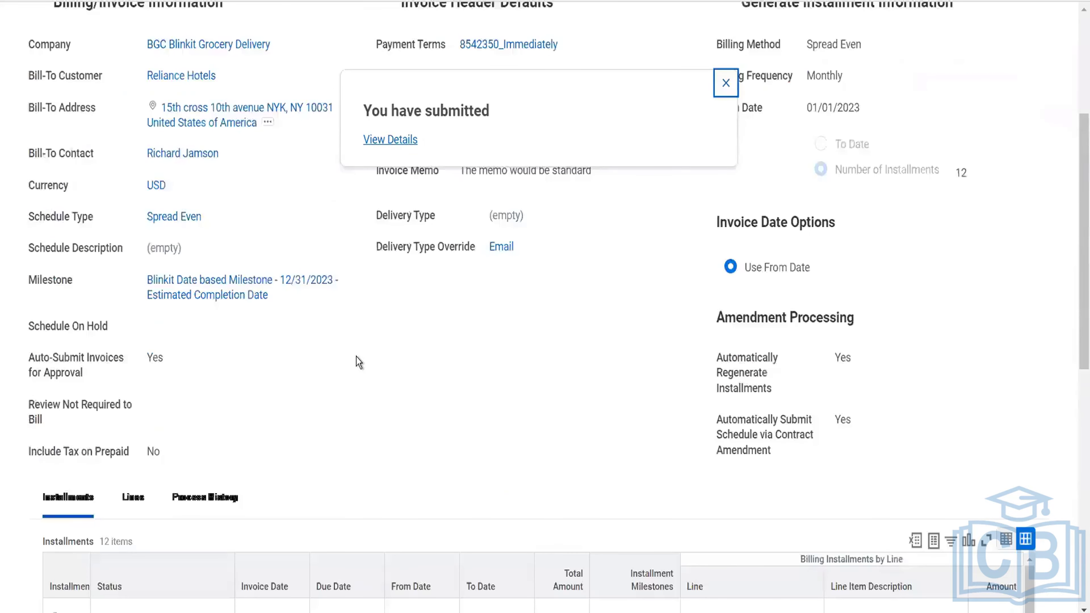
scroll(358, 362, "down", 8)
scroll(284, 356, "up", 3)
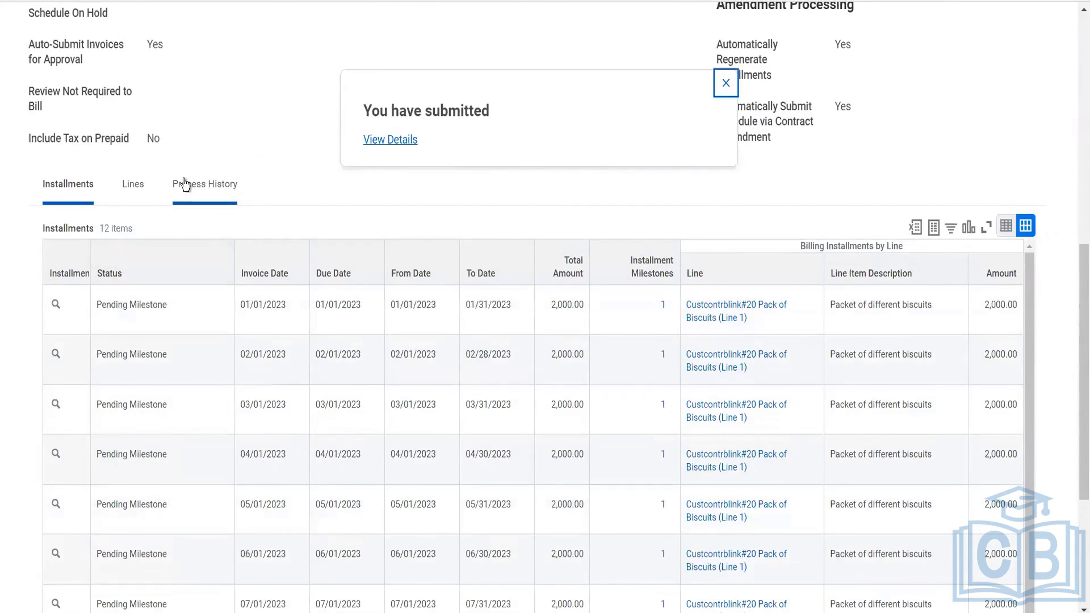
scroll(185, 181, "up", 4)
scroll(232, 211, "up", 4)
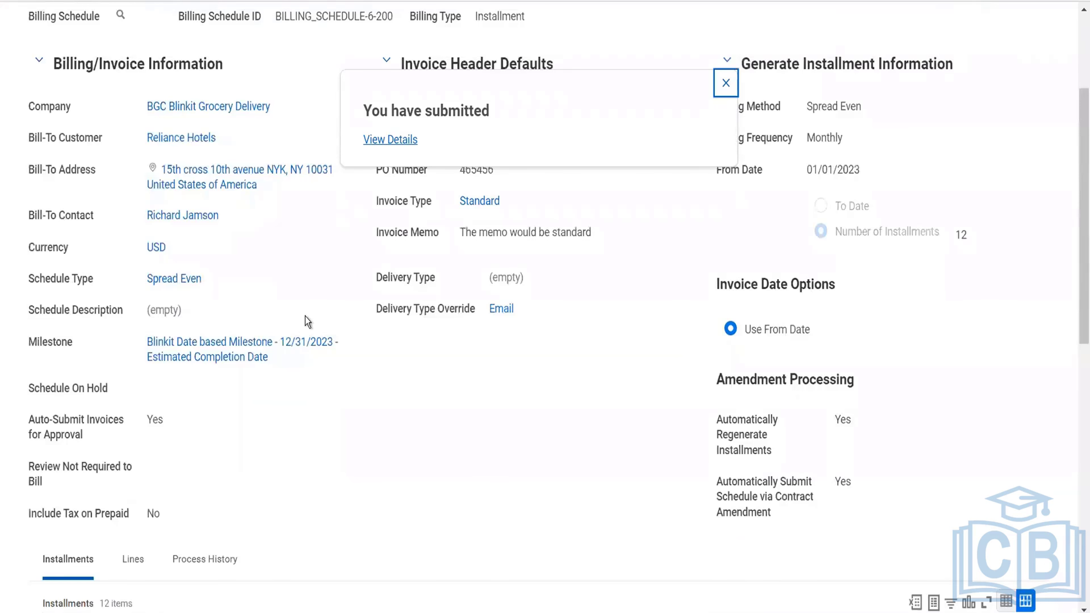
scroll(305, 317, "up", 4)
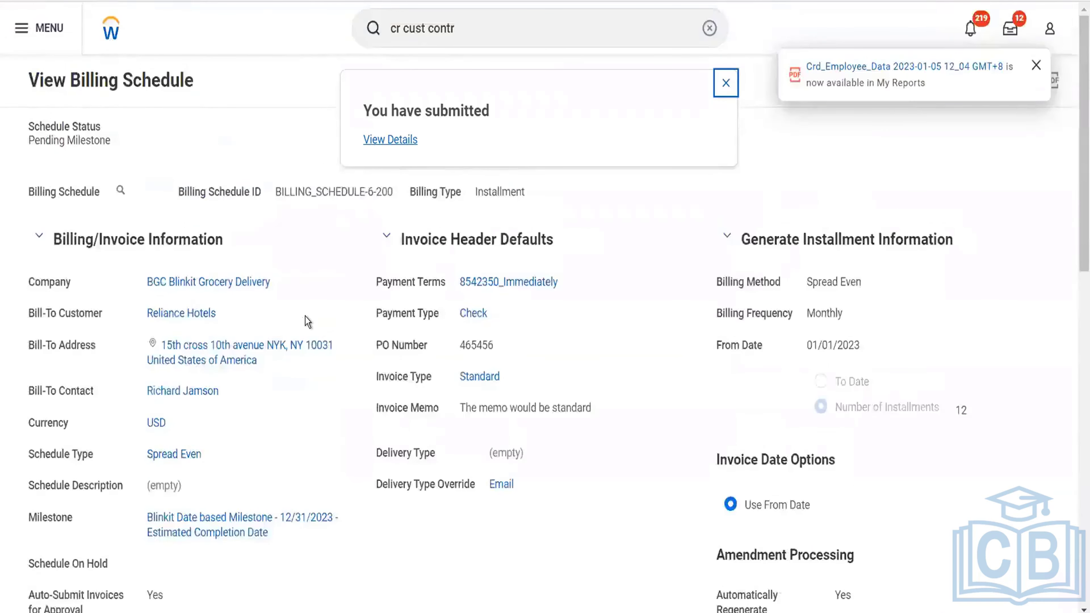
scroll(304, 316, "down", 7)
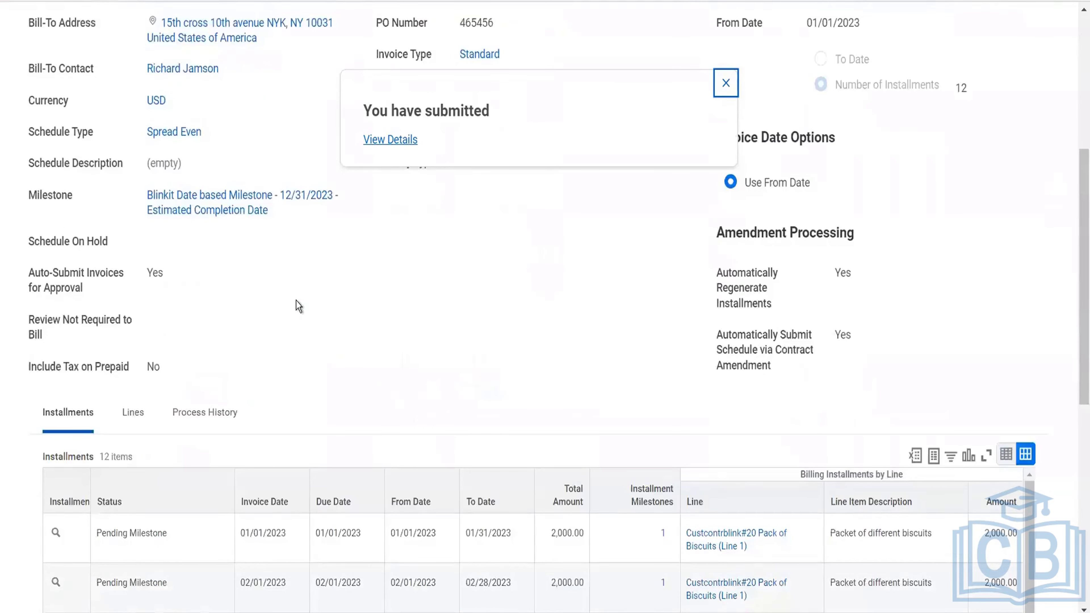
scroll(259, 408, "up", 6)
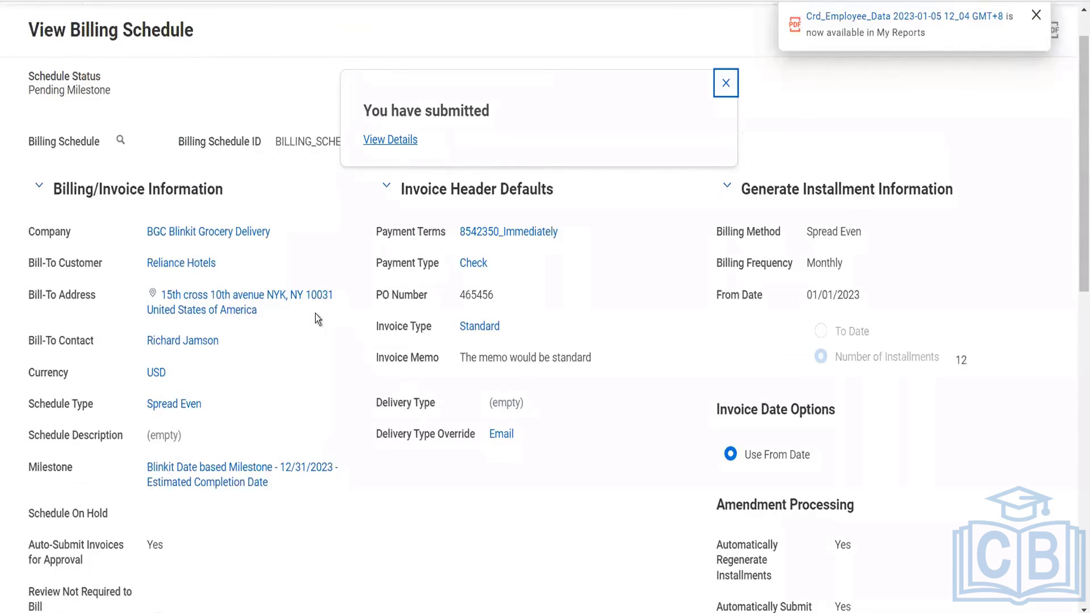
mouse_move(119, 141)
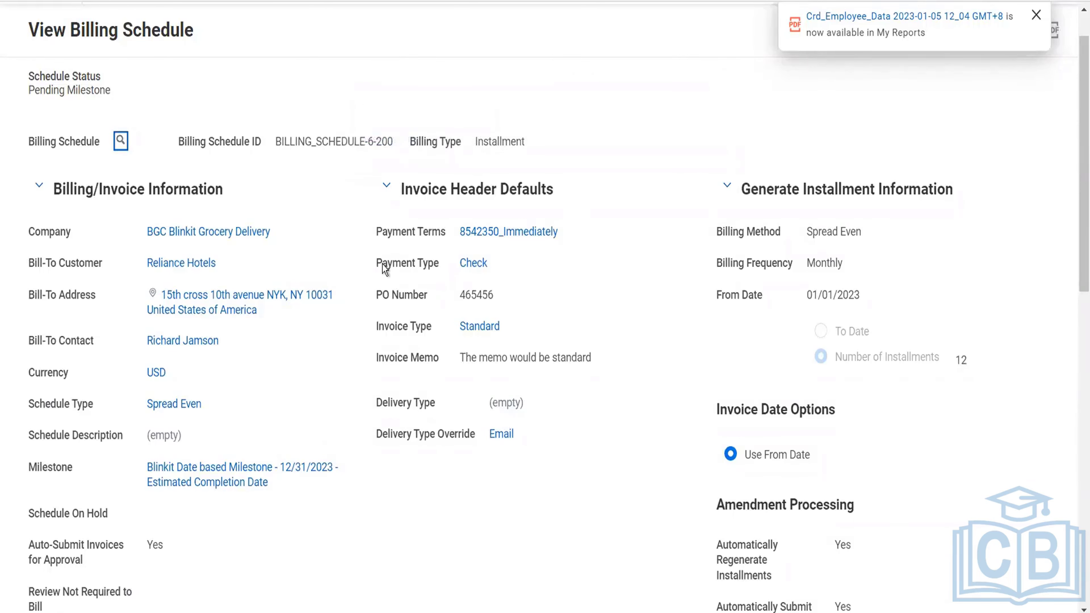
scroll(467, 380, "up", 1)
scroll(468, 380, "down", 10)
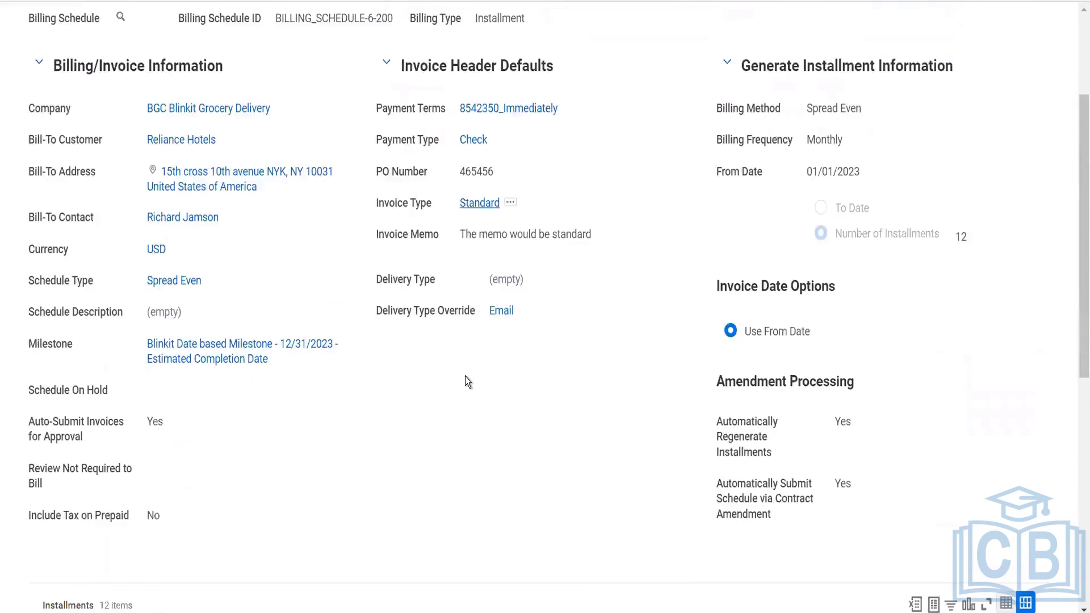
scroll(468, 380, "down", 5)
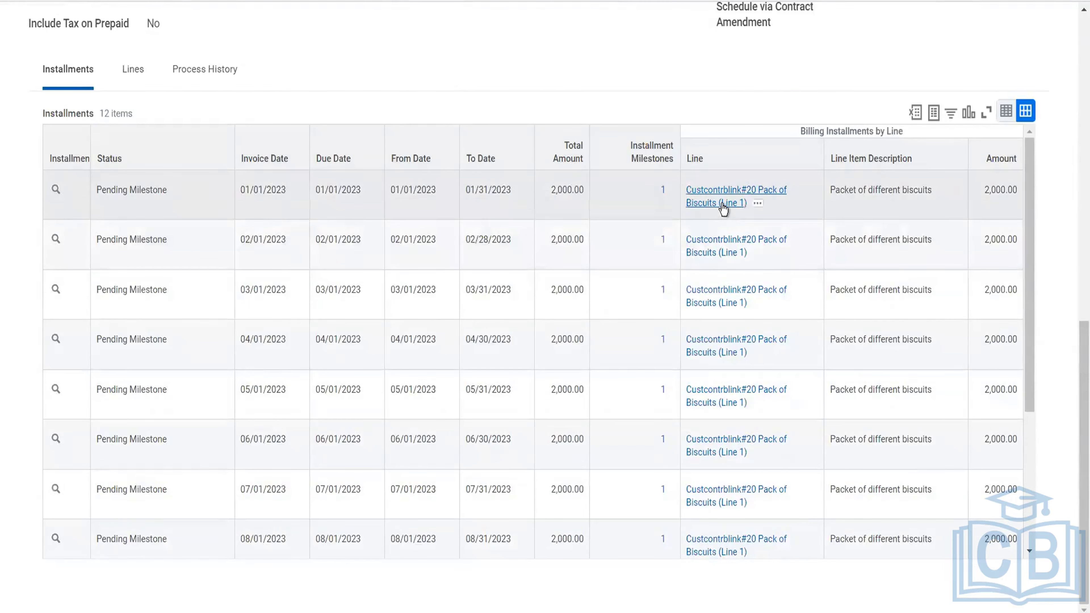
Show the billing schedule's lines and open the customer contract linked to the Pack of Biscuits line
left_click(134, 80)
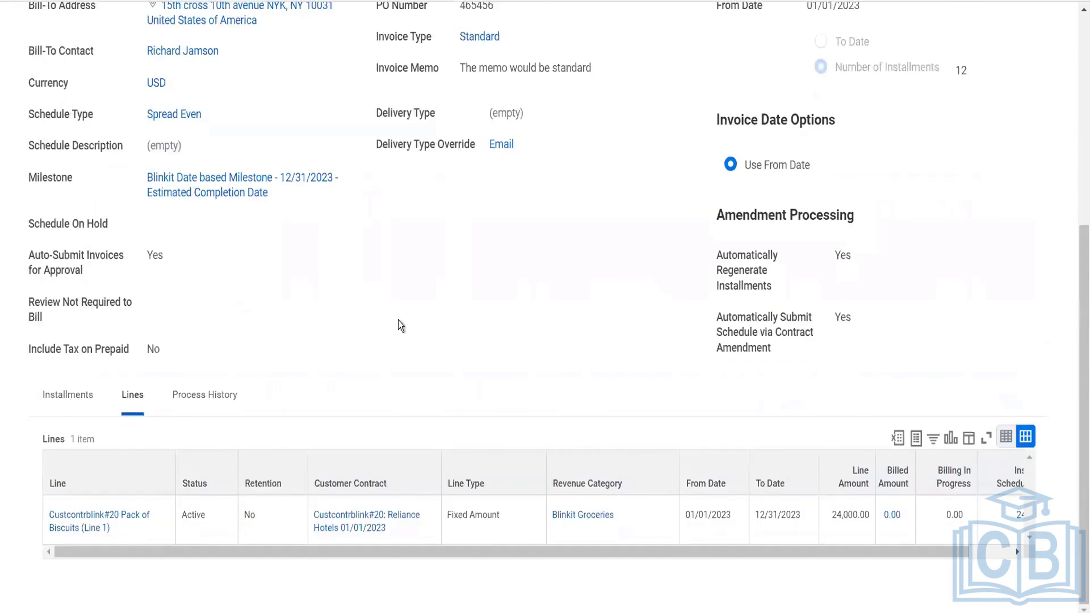
left_click(342, 523)
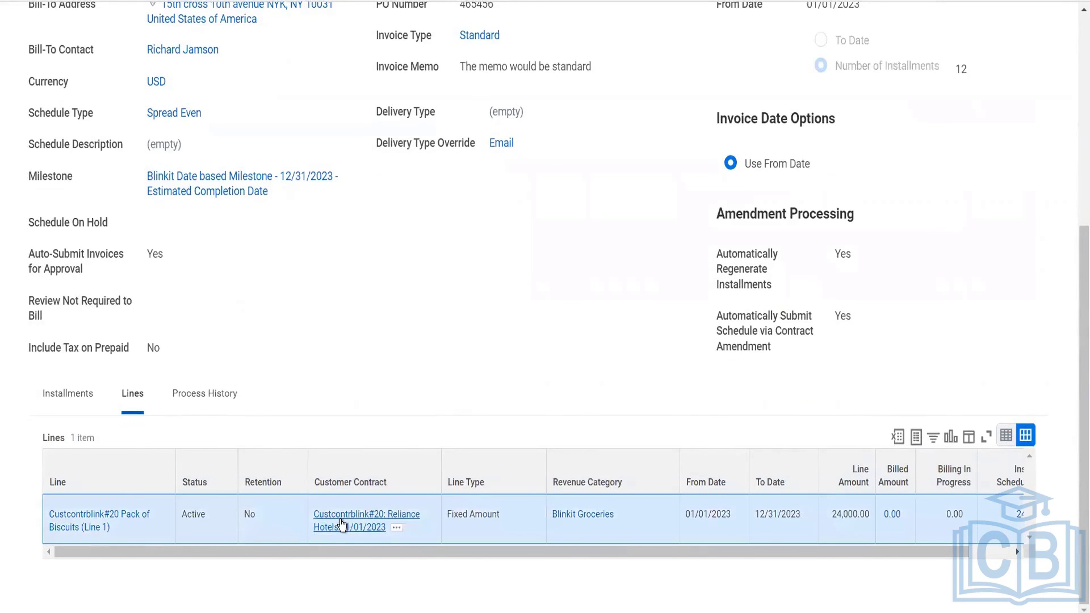
left_click(342, 524)
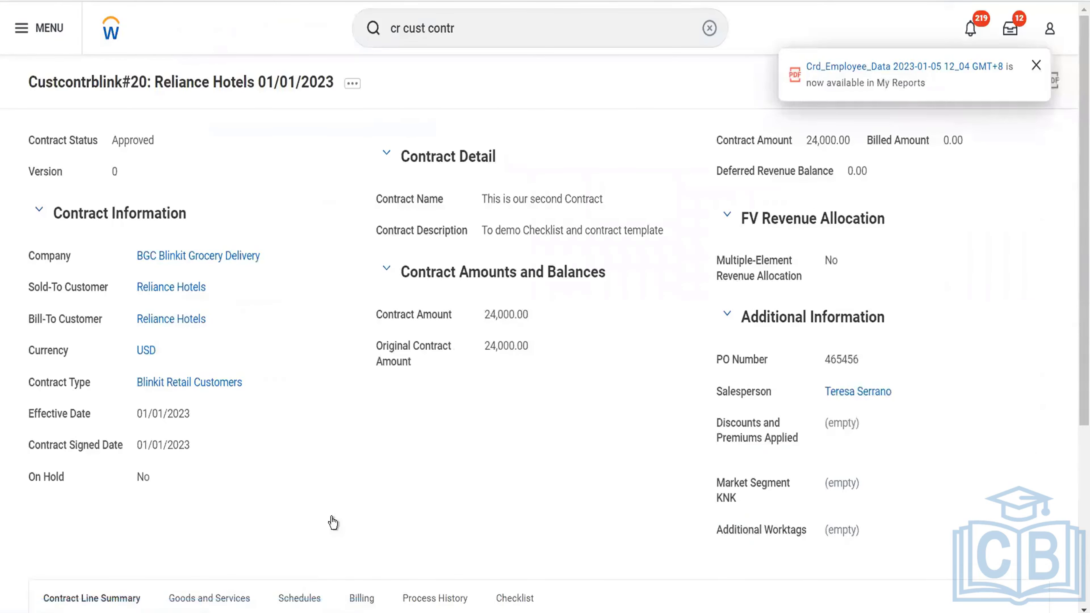
Show the contract's schedules and open the Reliance Hotels 01/01/2023 Spread Even billing schedule
scroll(333, 523, "down", 5)
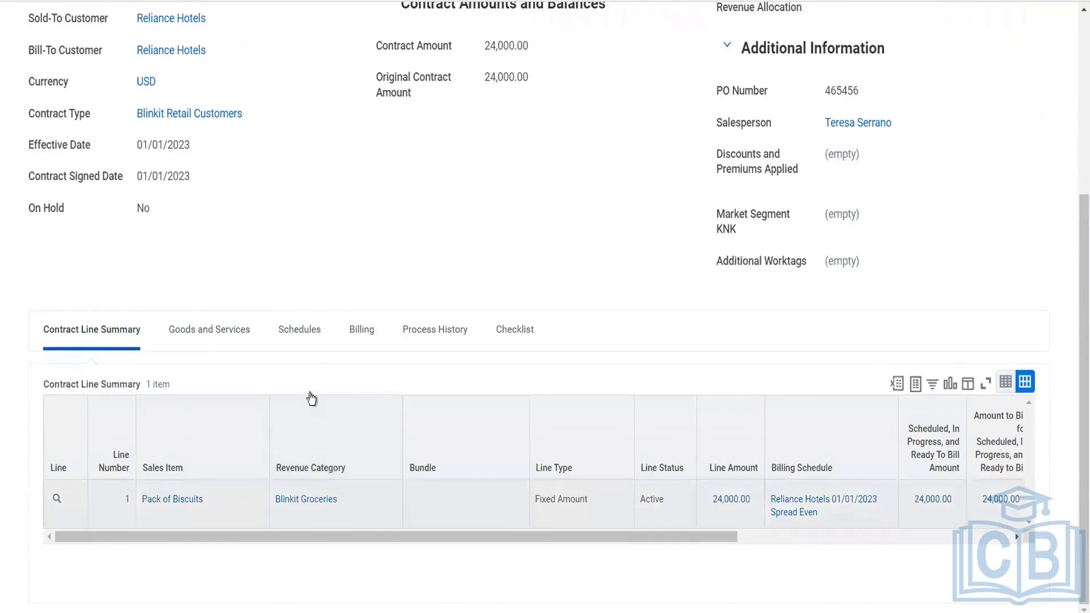
left_click(300, 340)
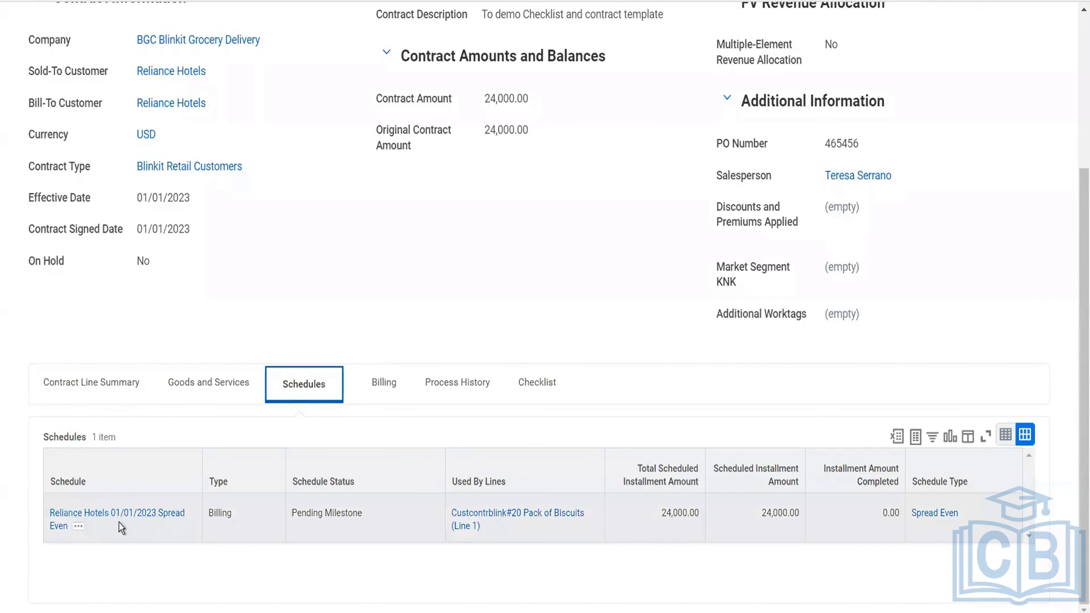
left_click(120, 512)
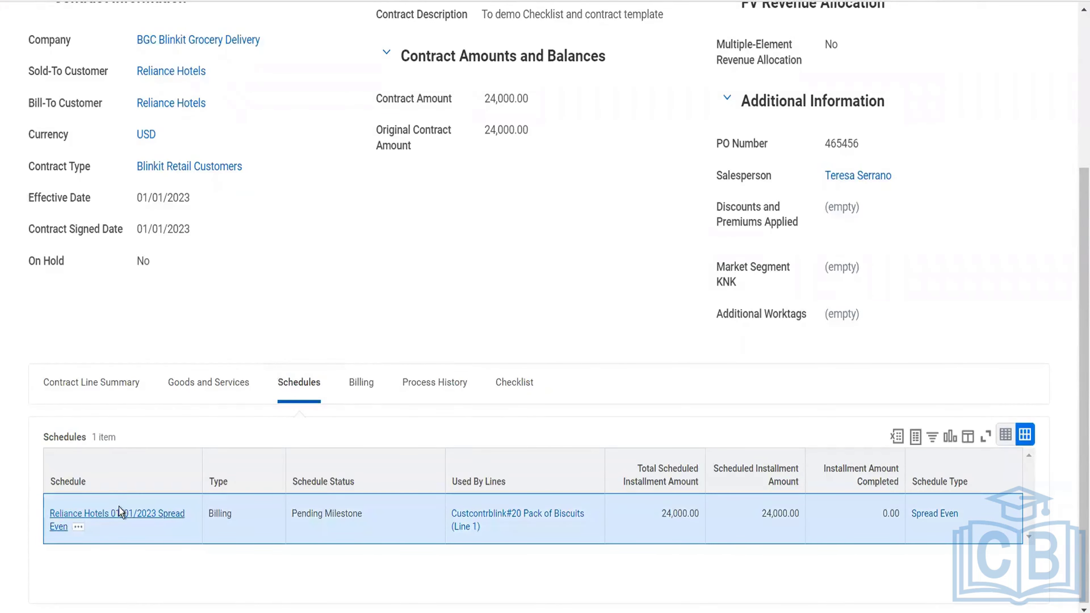
left_click(119, 511)
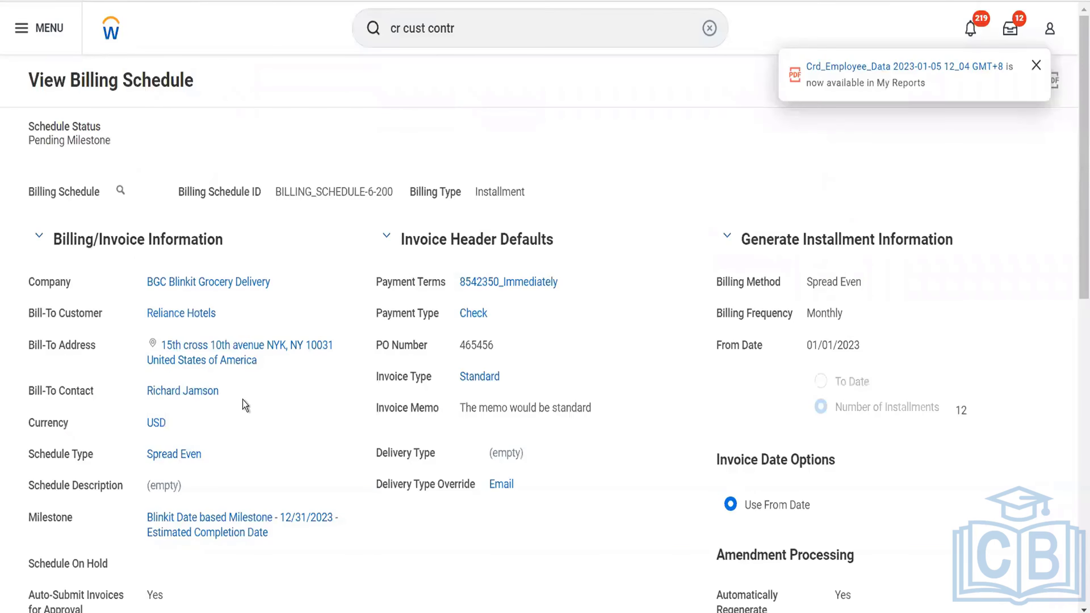
Inspect the related actions available for the 01/01/2023 installment, and switch to the billing schedule's lines
scroll(109, 292, "down", 10)
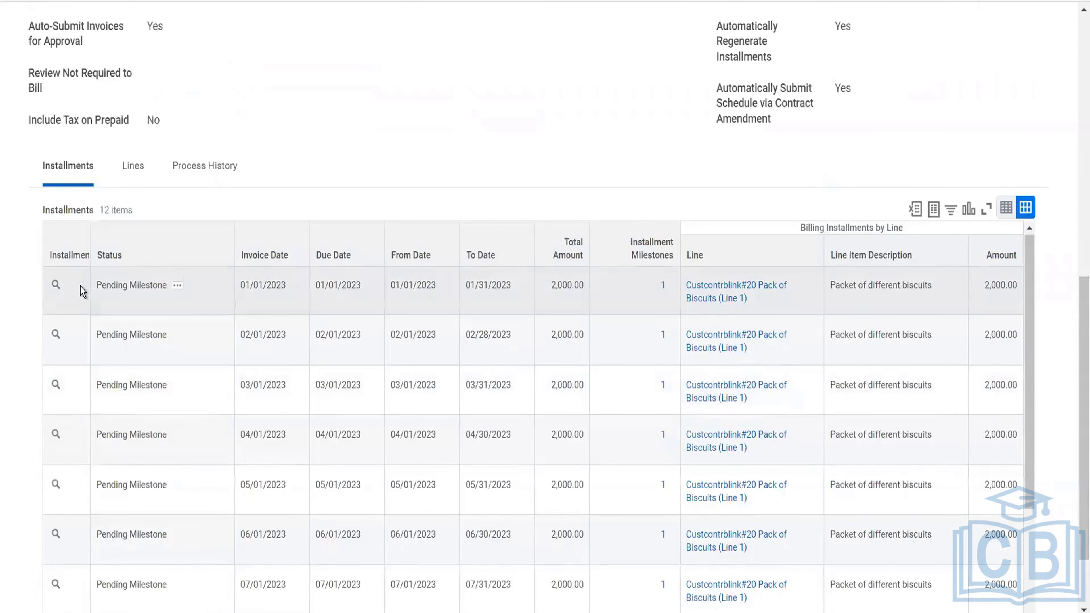
left_click(69, 286)
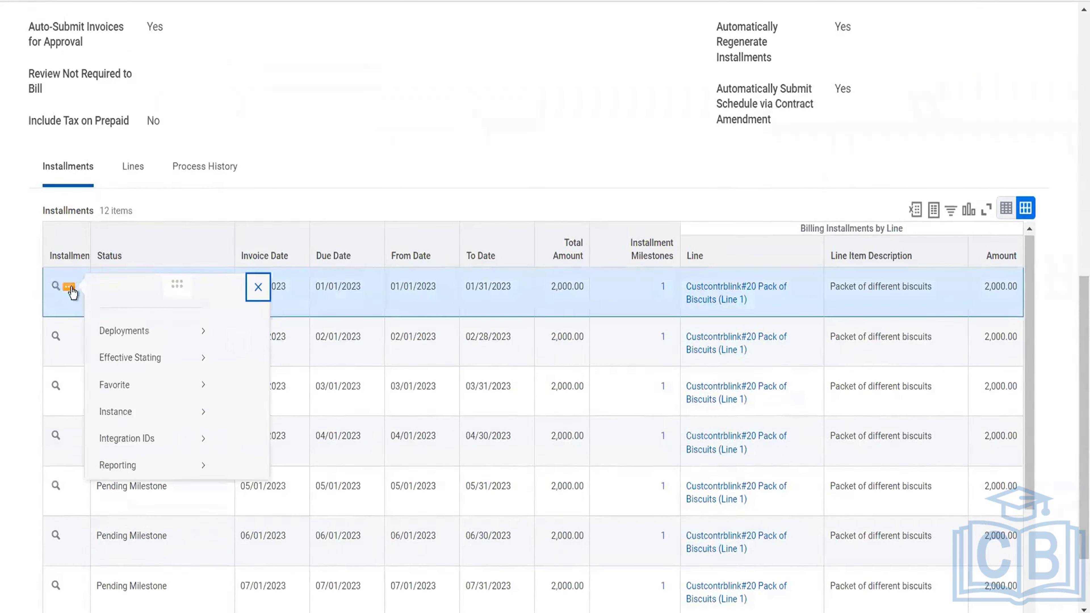
mouse_move(158, 464)
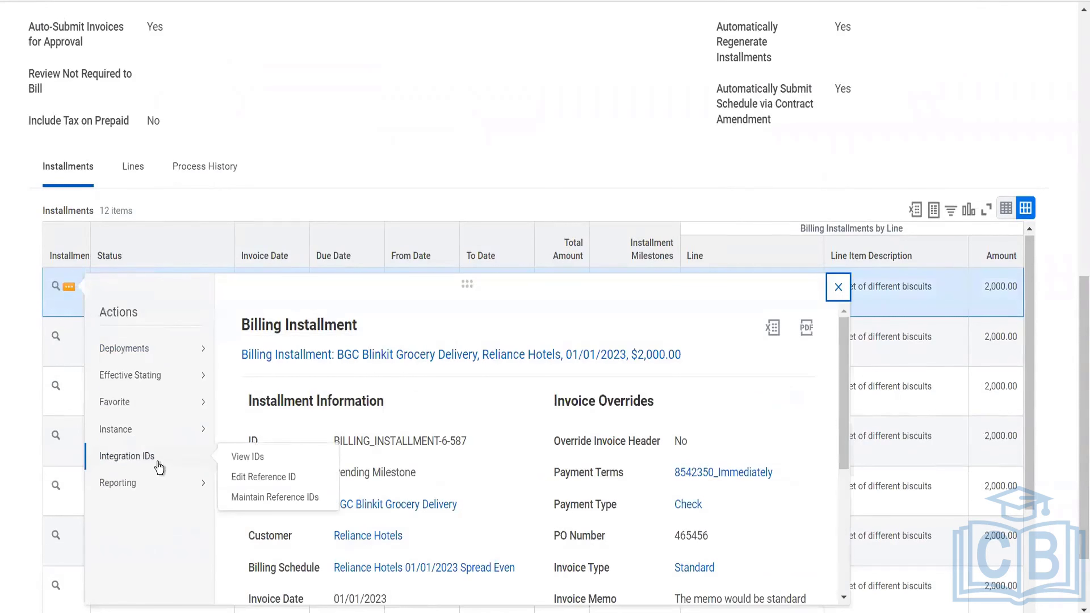
mouse_move(162, 490)
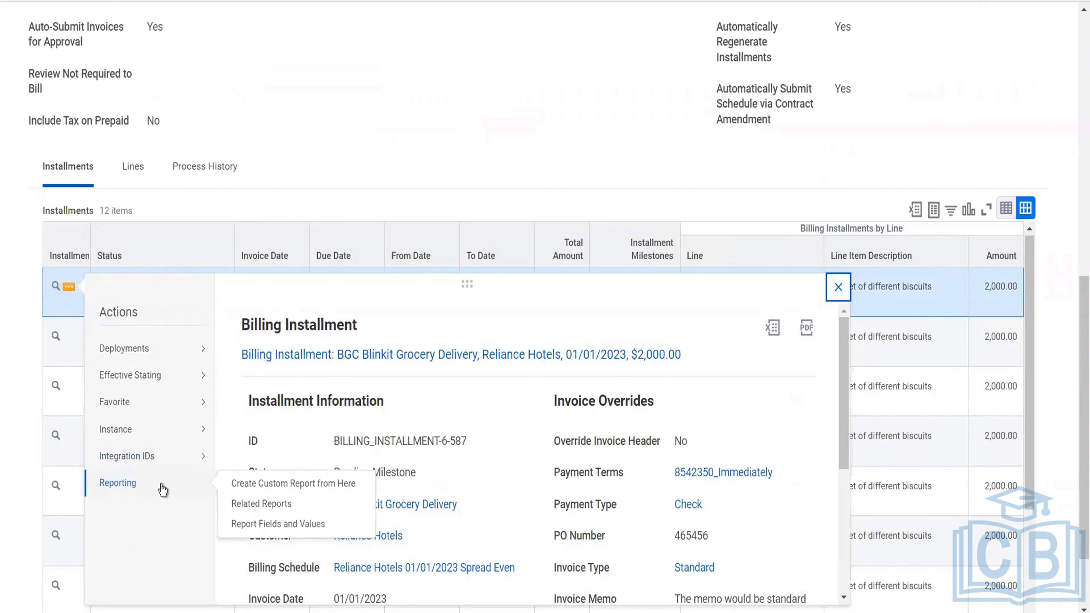
left_click(128, 170)
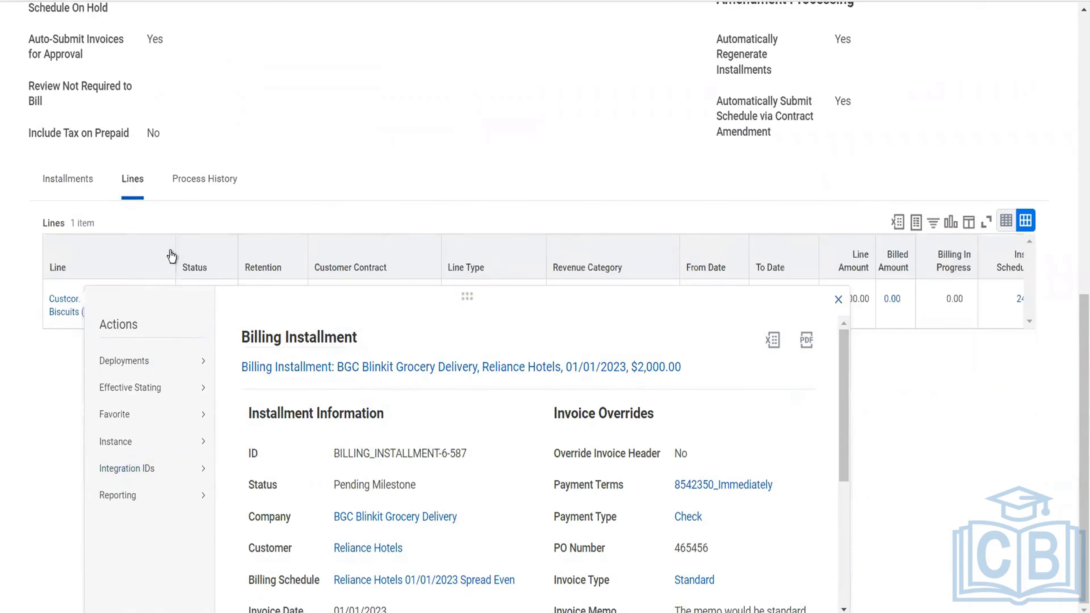
Return to the billing schedule's installments list and open its linked Blinkit Date based Milestone in a separate tab
left_click(256, 174)
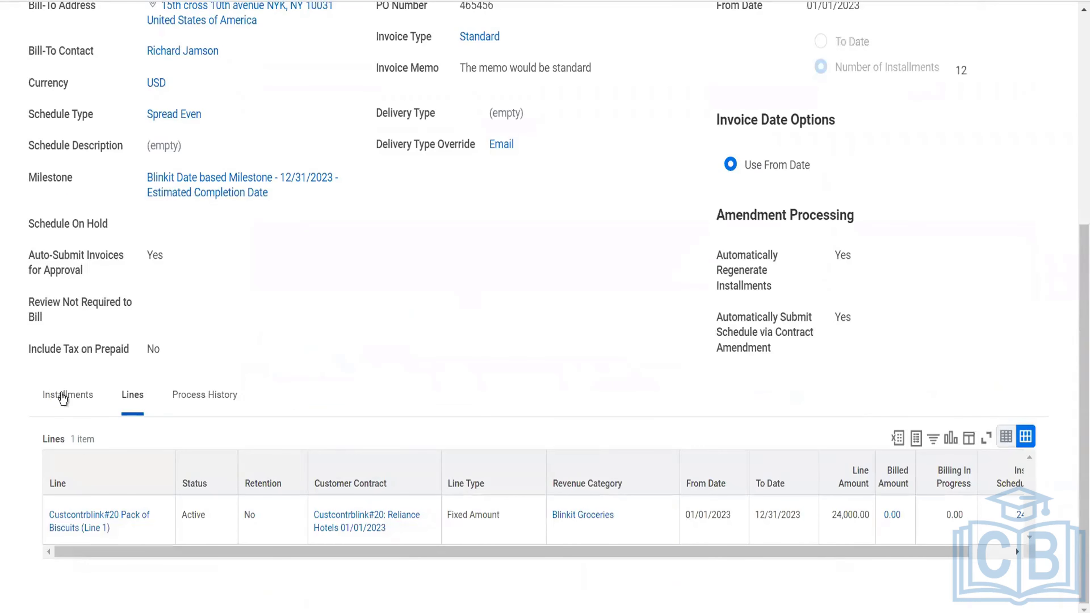
left_click(62, 398)
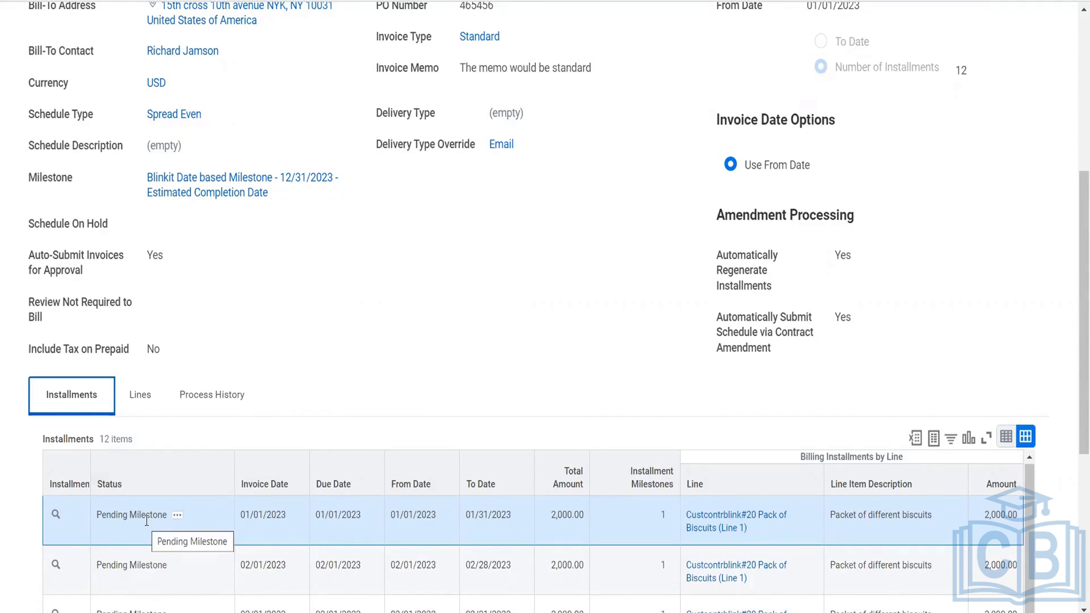
right_click(224, 204)
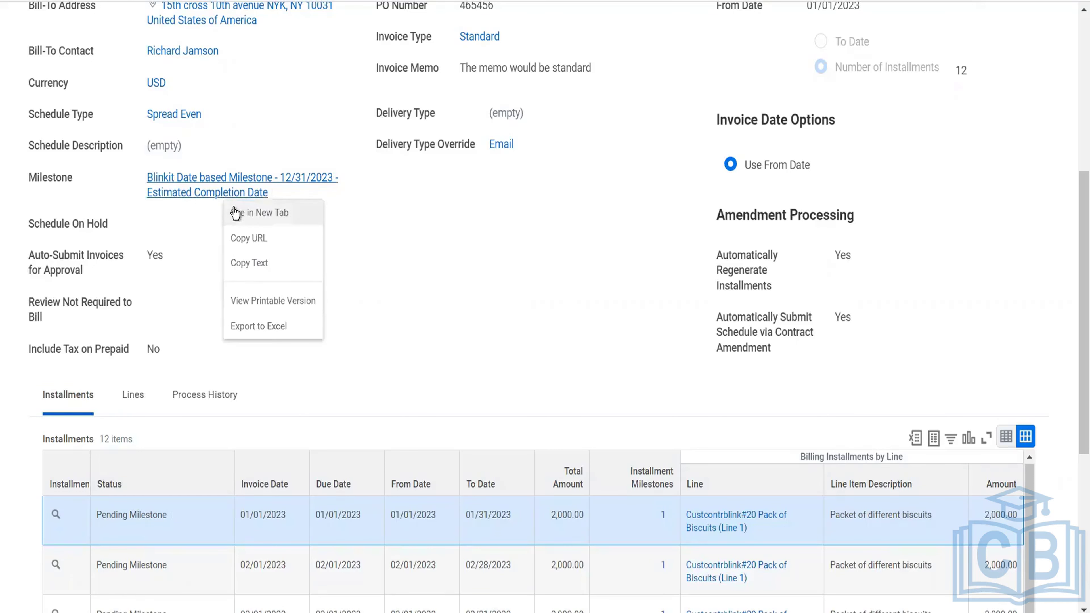
left_click(232, 211)
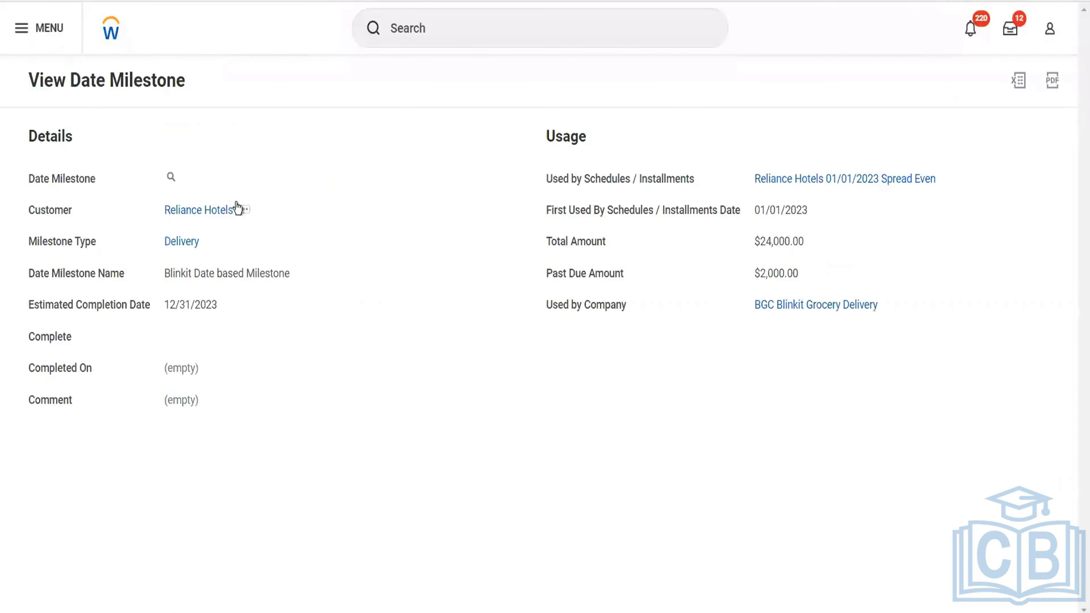
Edit the date milestone, marking it complete with a Completed On date of 01/04/2023
left_click(185, 177)
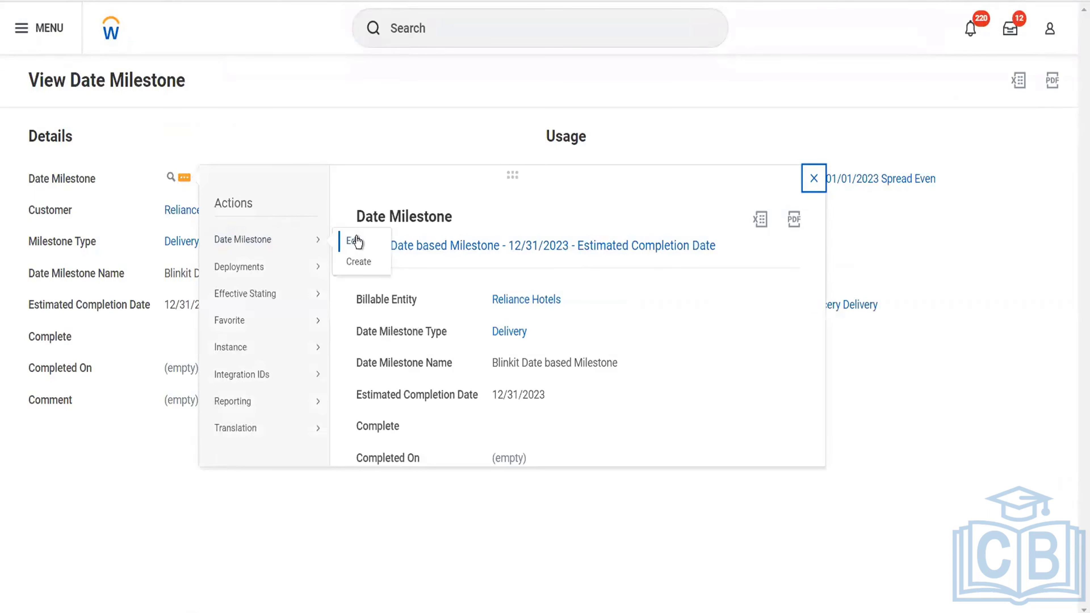
left_click(356, 242)
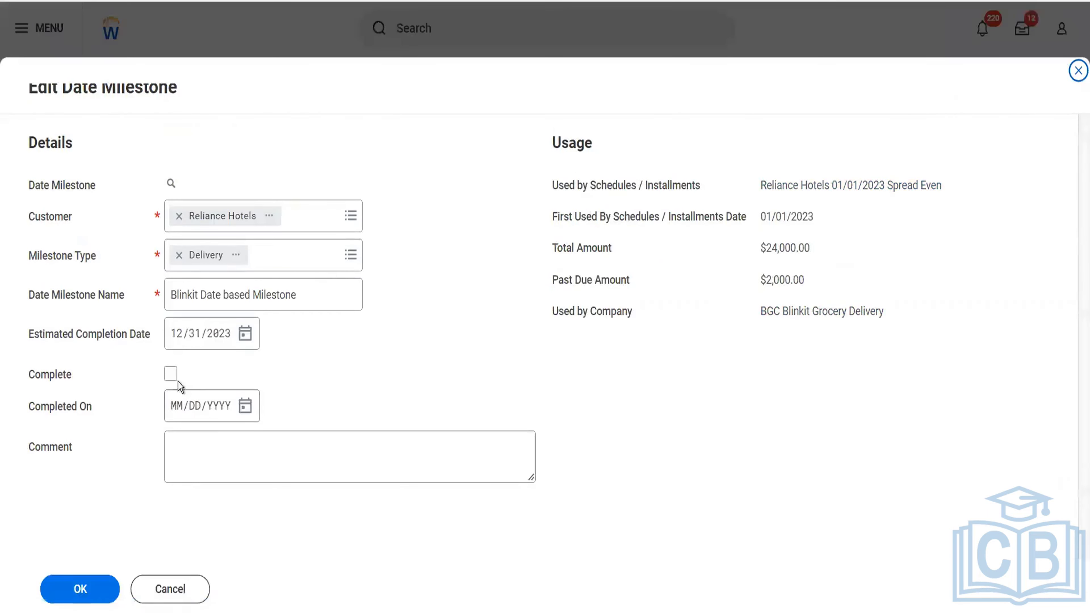
left_click(171, 375)
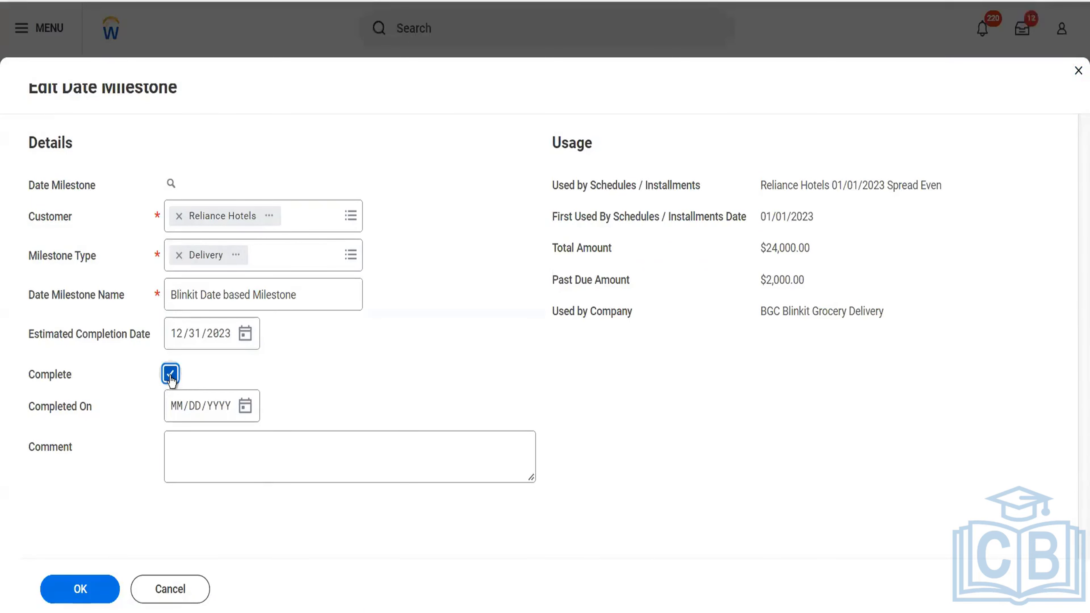
left_click(246, 406)
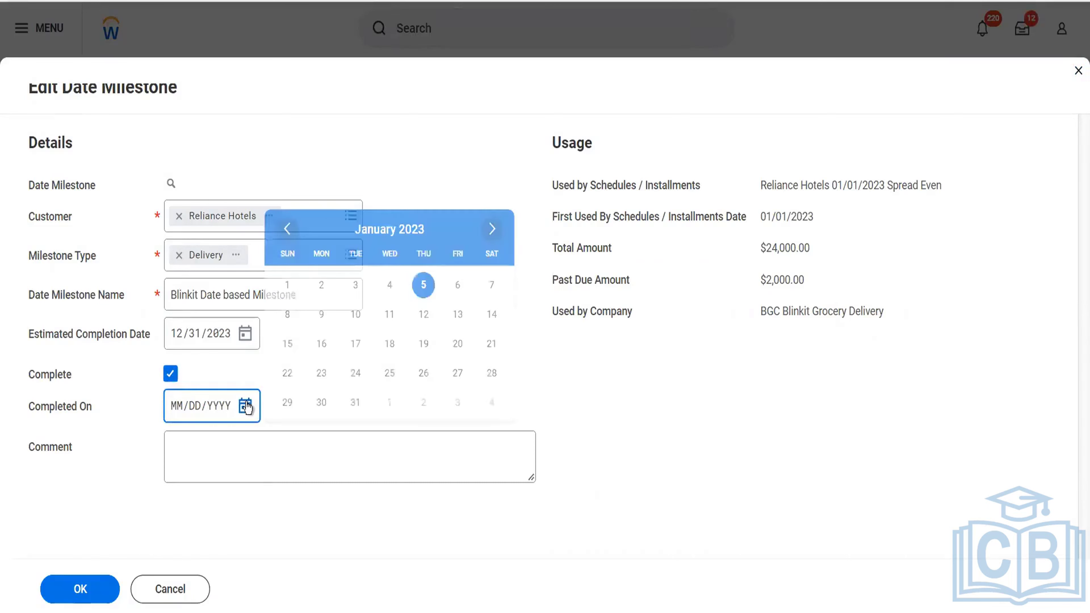
left_click(392, 291)
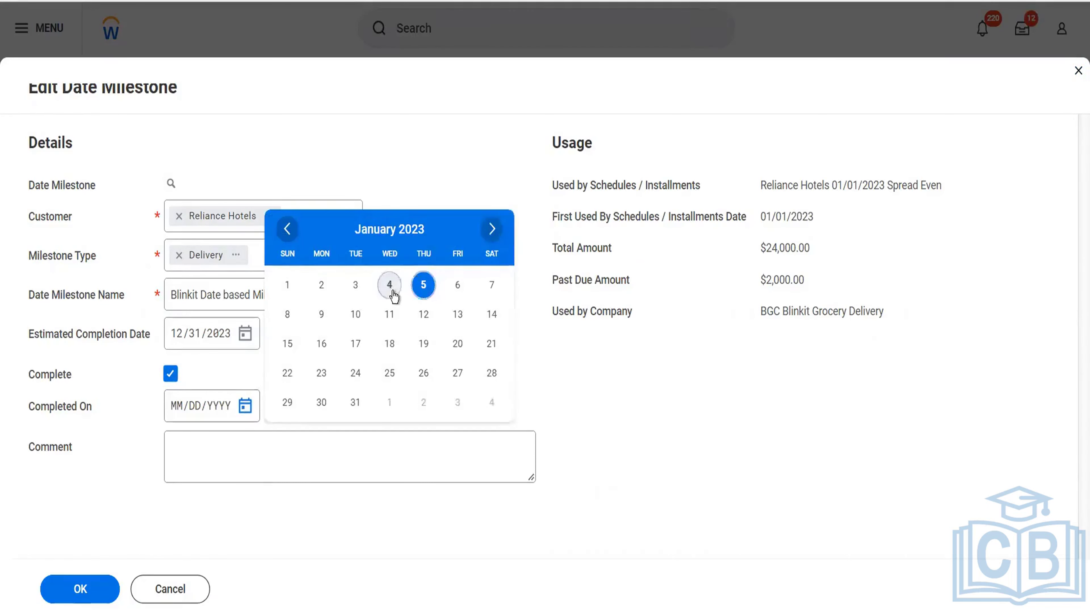
Set the milestone's Estimated Completion Date to 01/04/2023 and save the milestone
left_click(244, 337)
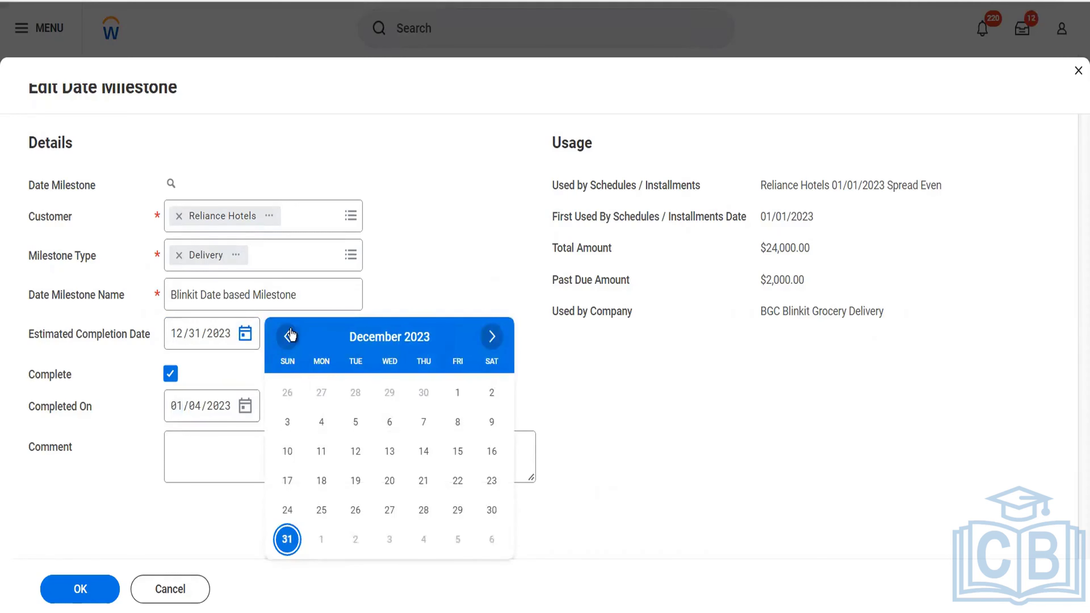
left_click(288, 336)
left_click(287, 336)
left_click(288, 336)
left_click(287, 336)
left_click(287, 336)
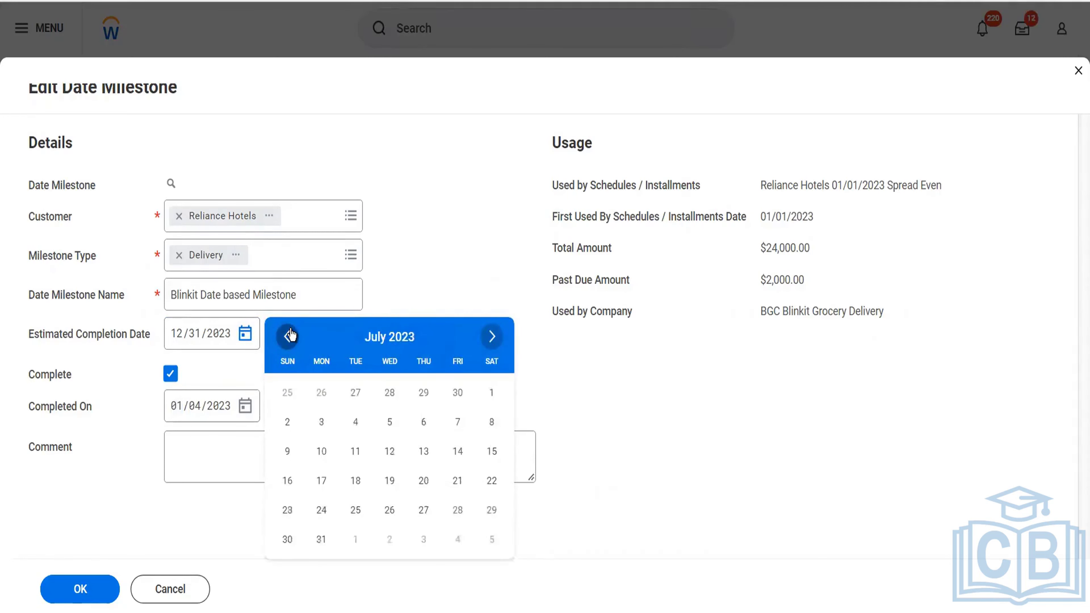
left_click(288, 336)
left_click(288, 336)
left_click(287, 336)
left_click(287, 336)
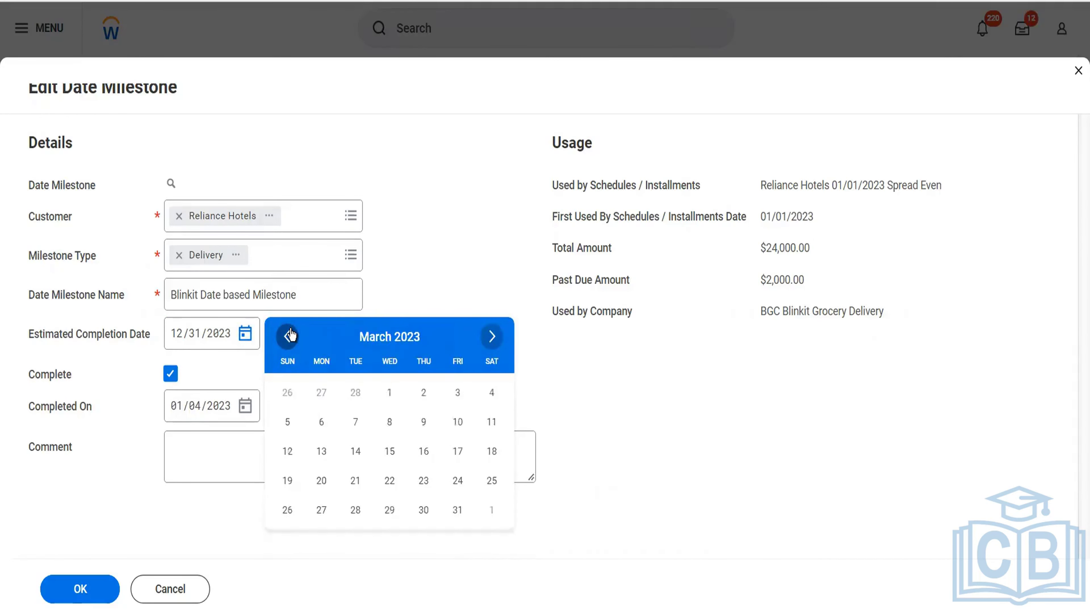
left_click(288, 336)
left_click(288, 336)
left_click(389, 393)
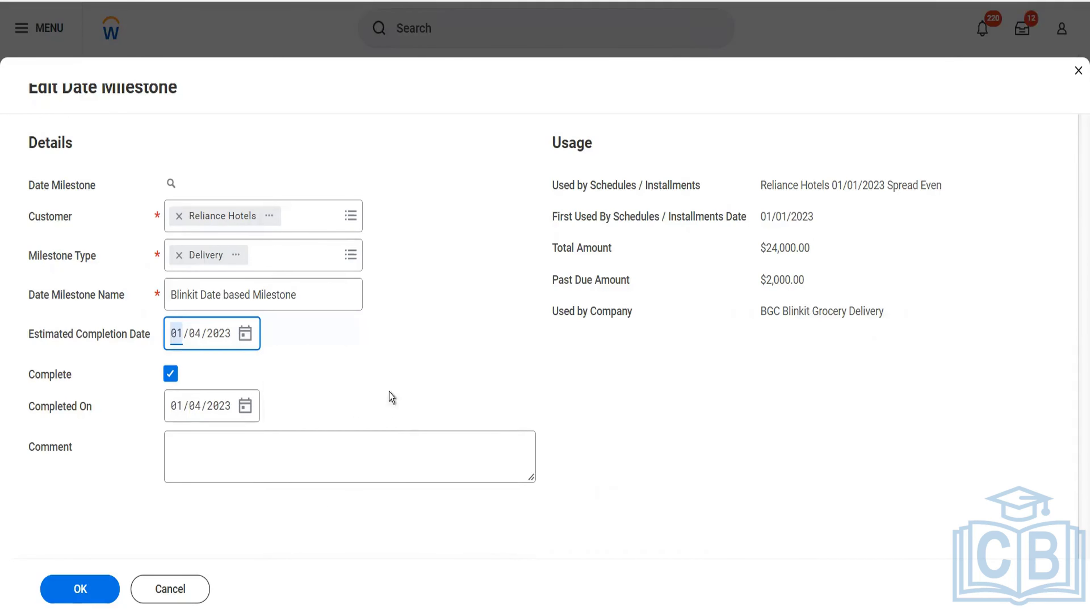
left_click(105, 599)
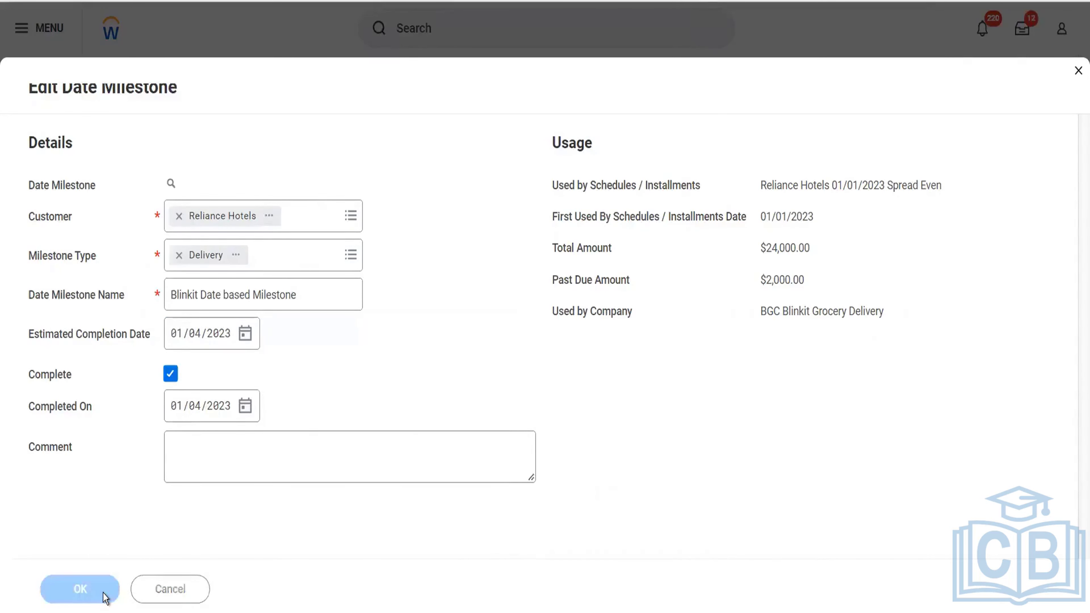
left_click(105, 598)
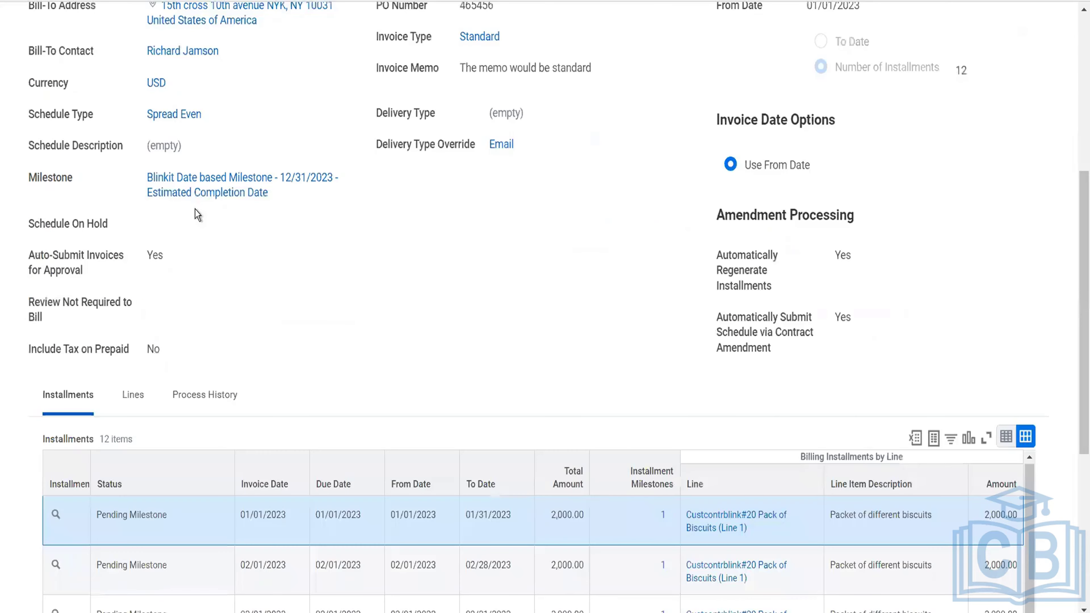
Check the status of the schedule's installments, and create a customer invoice dated 01/01/2023 for the 01/01/2023 installment
scroll(195, 209, "up", 8)
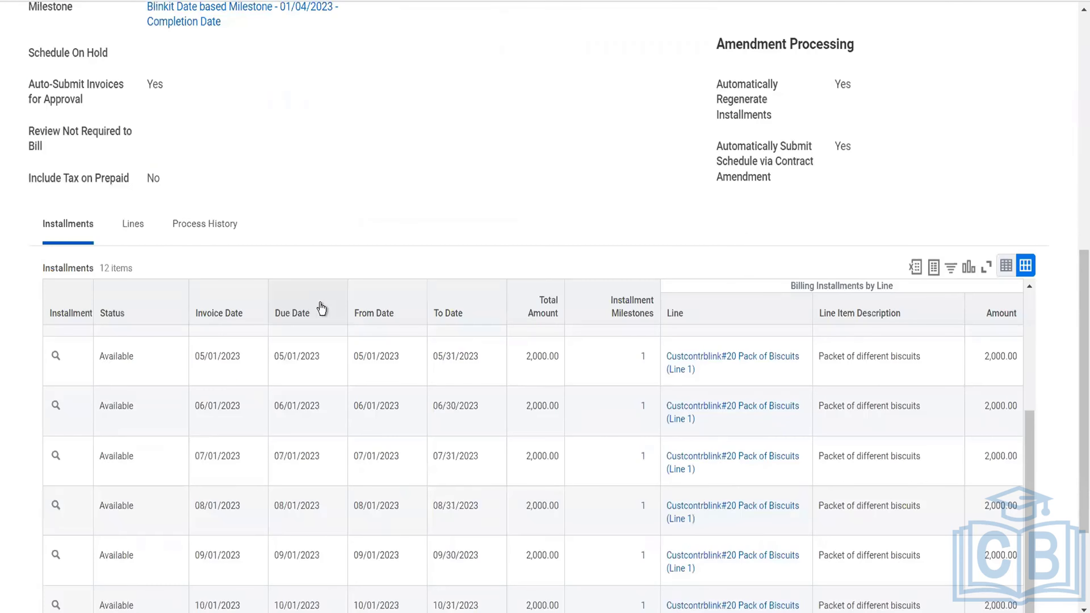
scroll(321, 309, "down", 1)
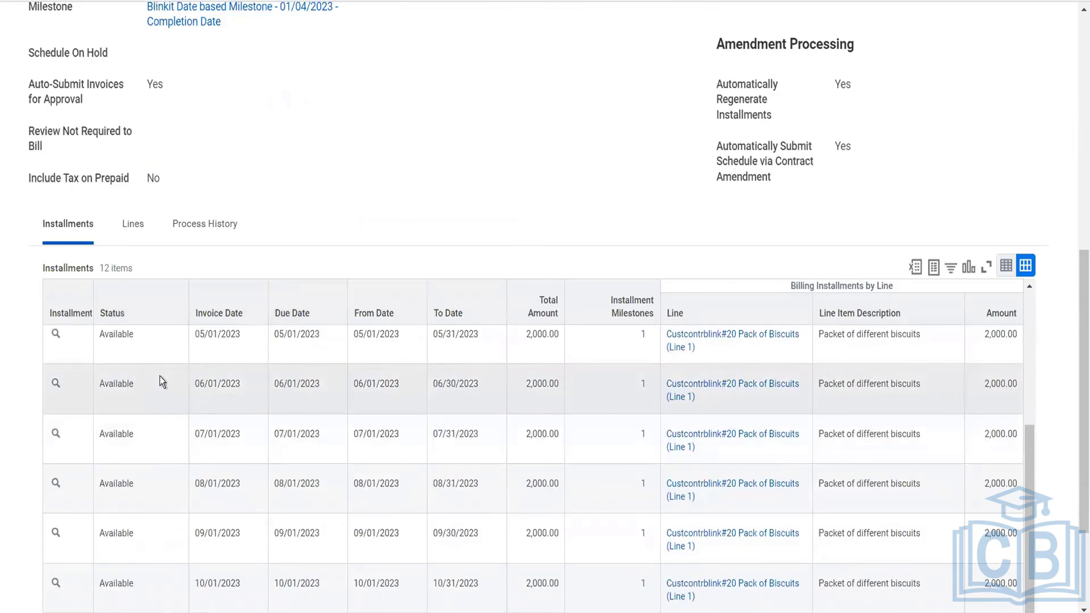
scroll(160, 377, "up", 5)
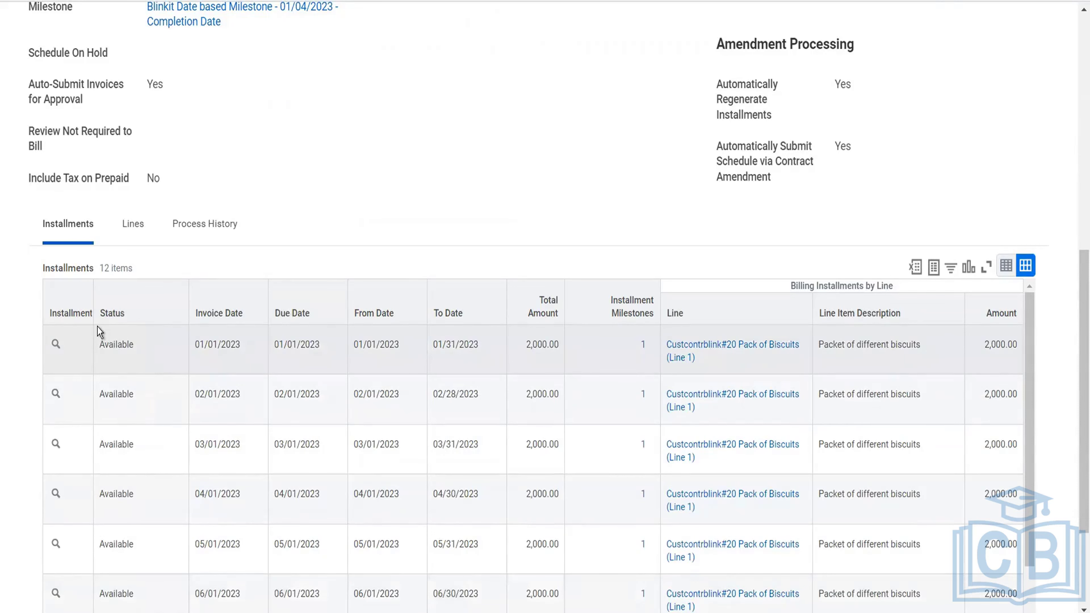
mouse_move(71, 351)
left_click(69, 346)
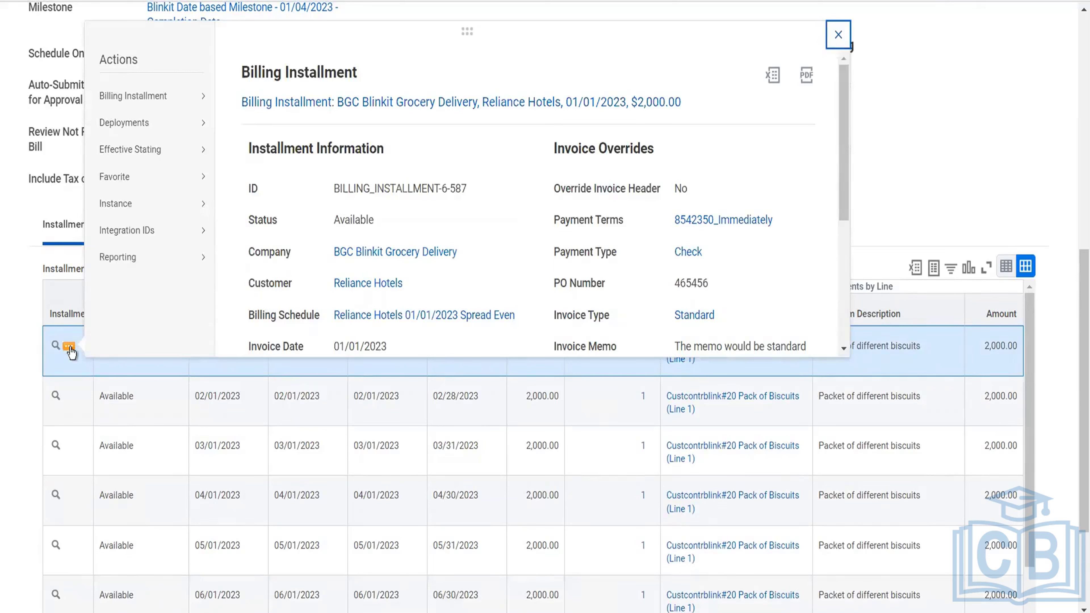
mouse_move(199, 95)
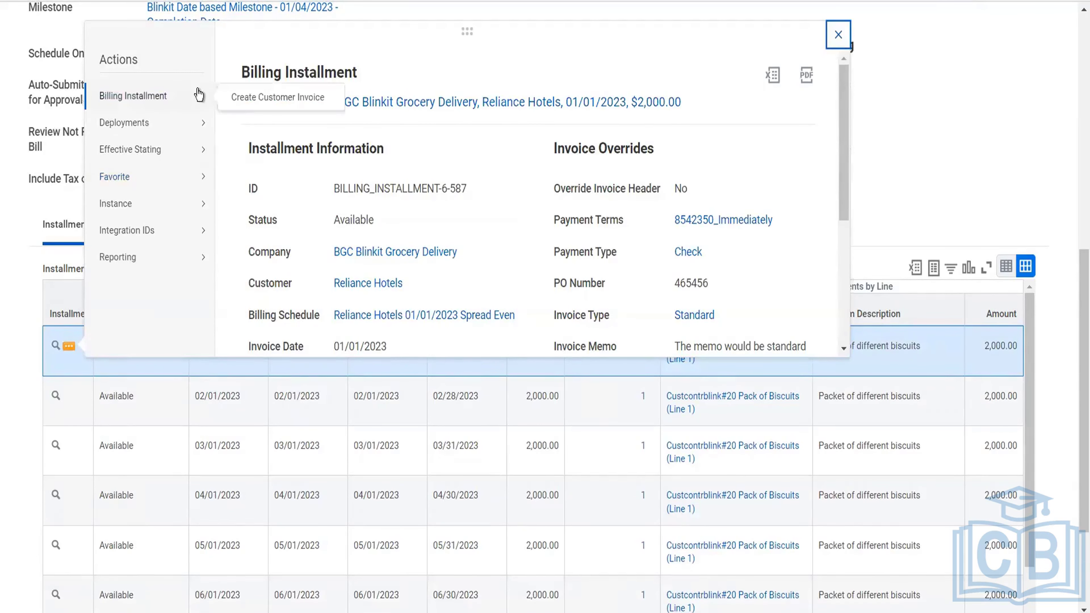
left_click(242, 98)
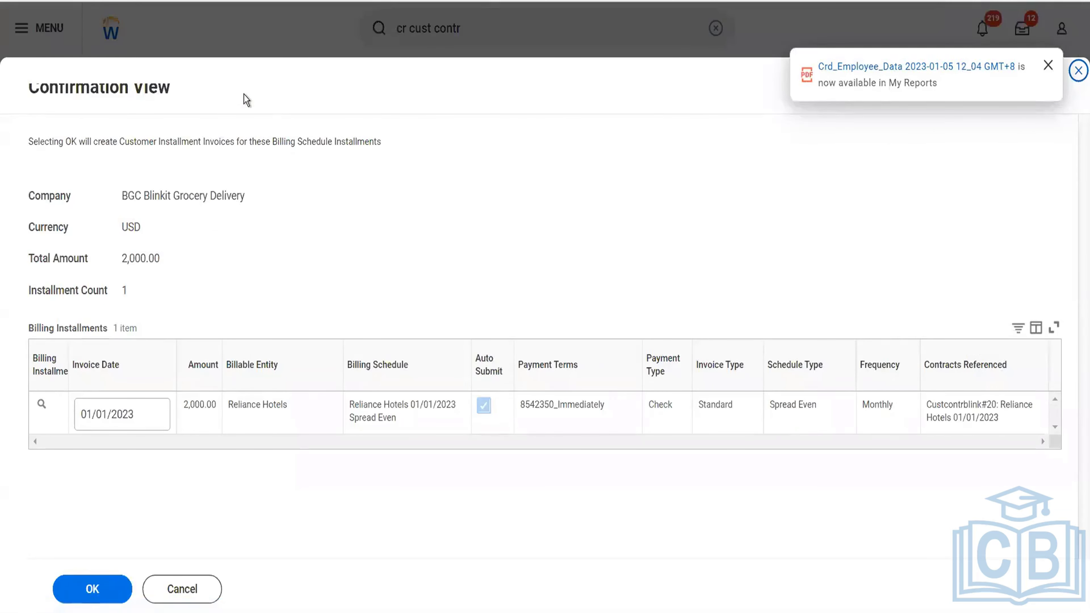
left_click(103, 595)
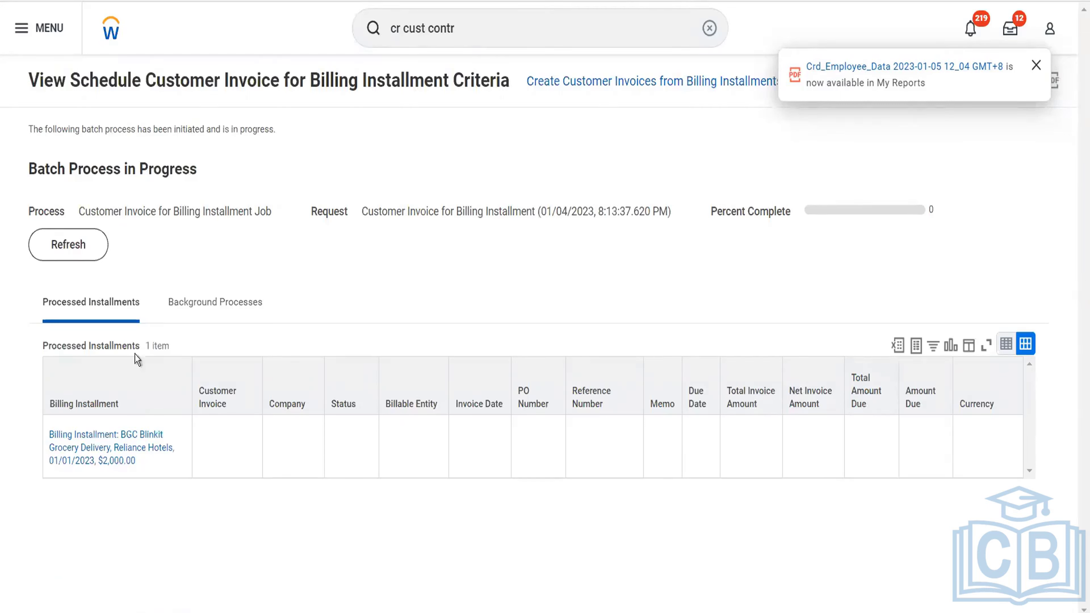
Refresh the Customer Invoice for Billing Installment job repeatedly until its processing finishes
left_click(68, 245)
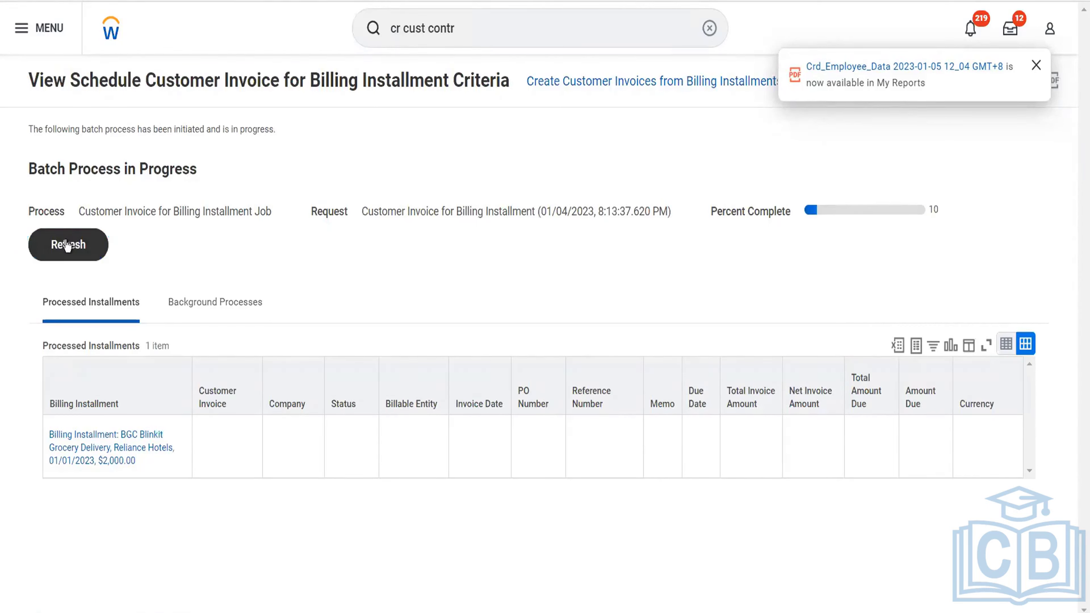
left_click(68, 246)
left_click(66, 245)
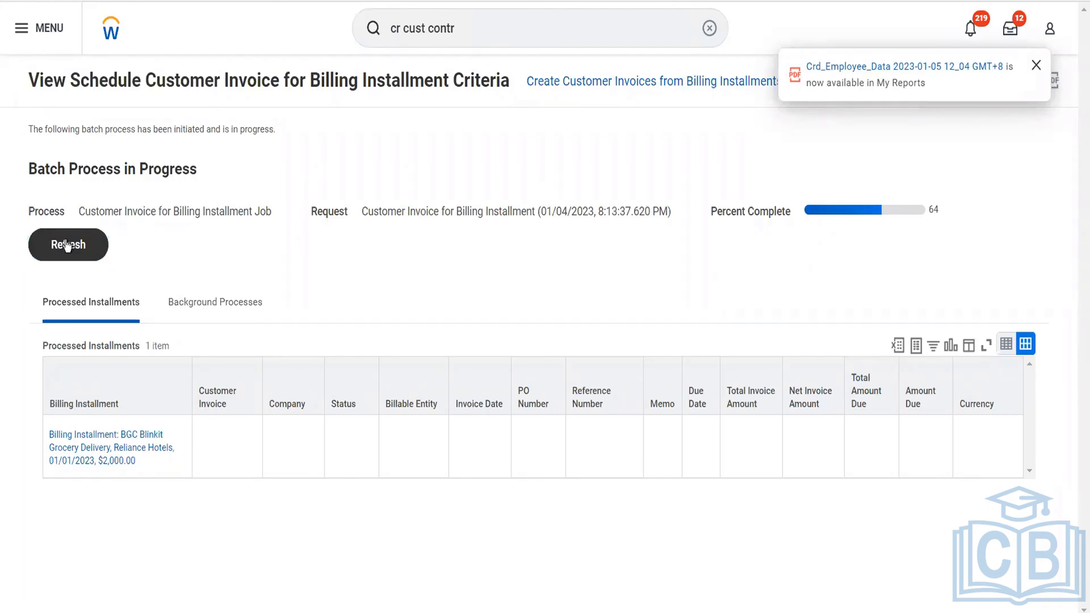
left_click(66, 246)
left_click(66, 244)
left_click(68, 247)
left_click(66, 245)
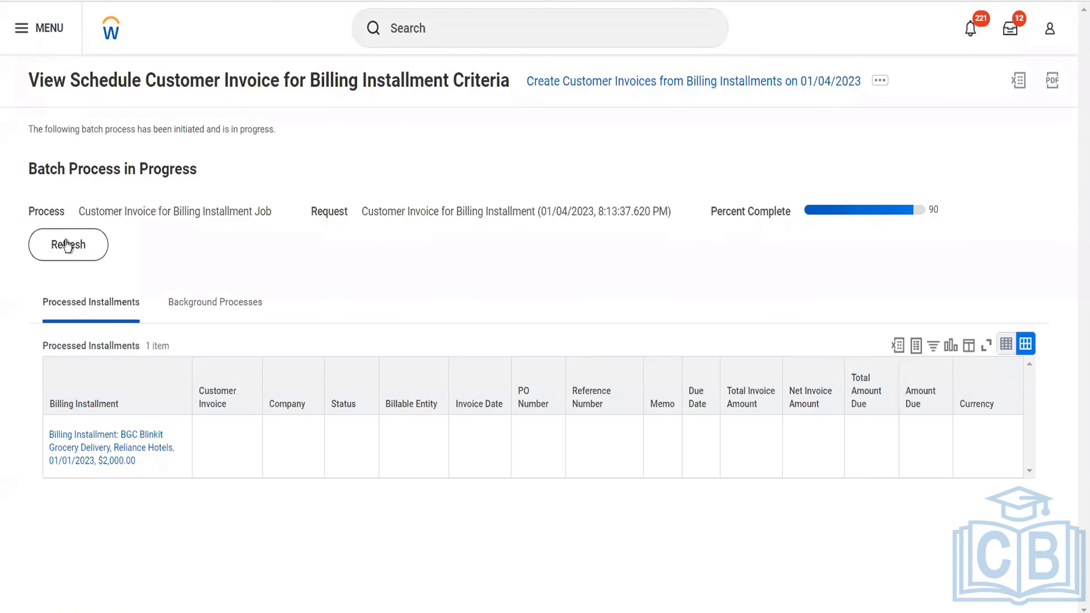
left_click(67, 245)
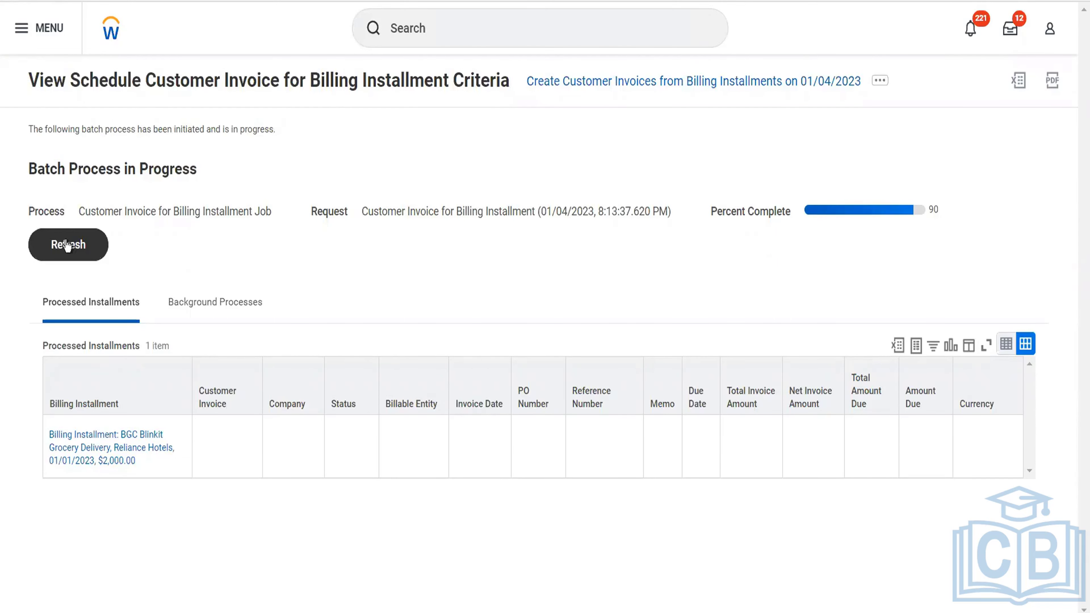
left_click(67, 246)
left_click(79, 260)
left_click(80, 263)
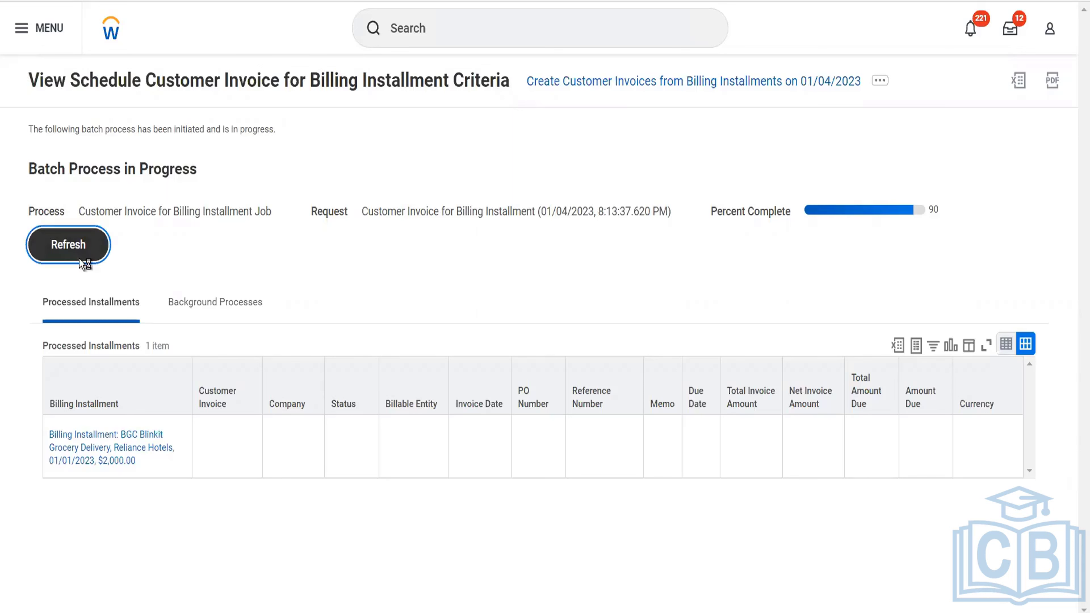
left_click(80, 263)
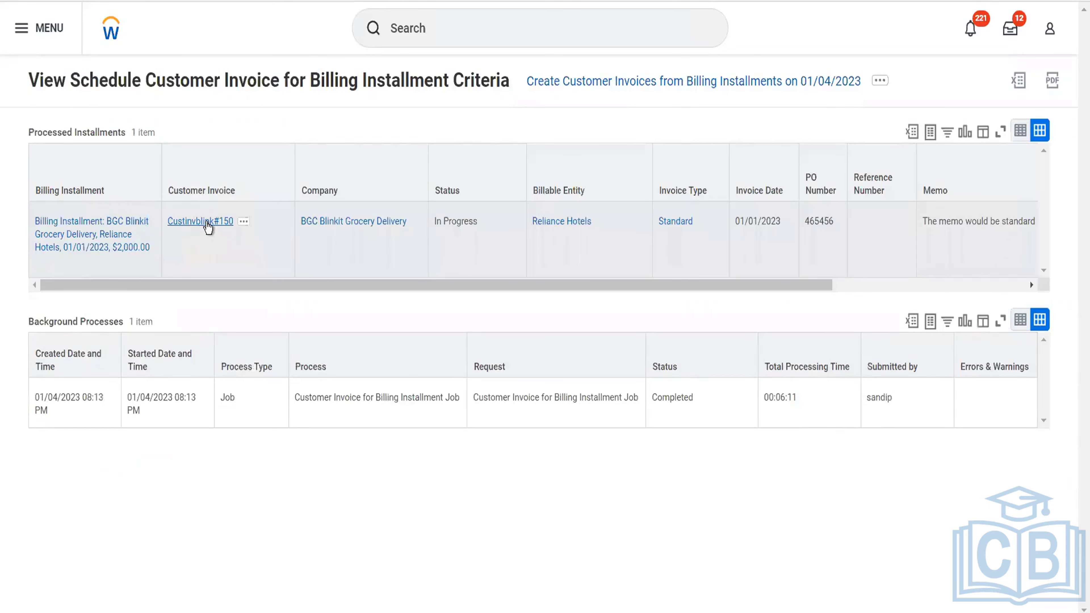
Open the customer invoice generated for the installment and review its header information and the Pack of Biscuits invoice line
left_click(209, 227)
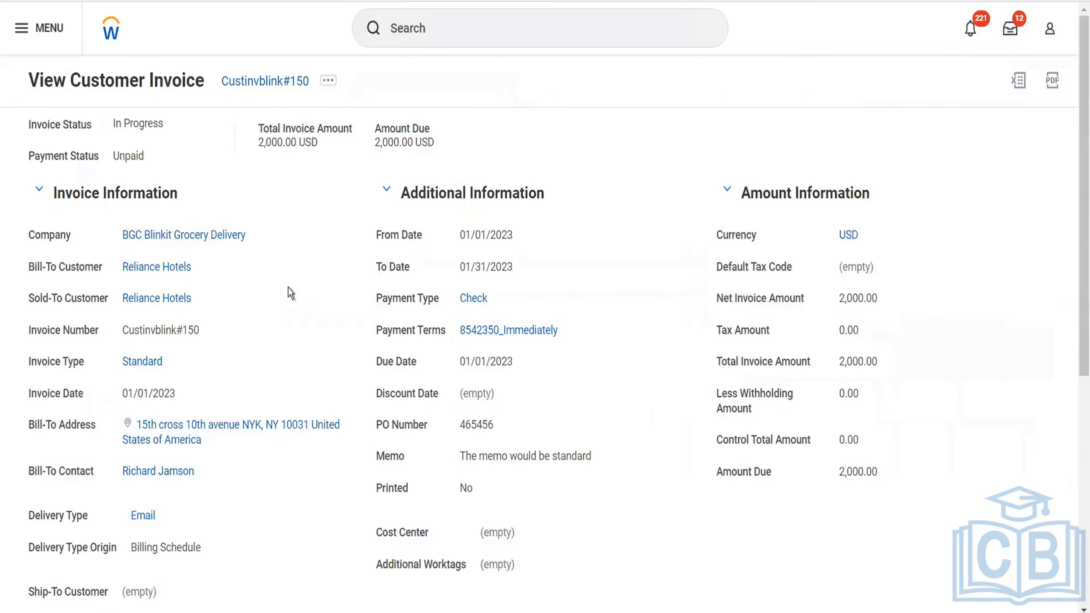
scroll(291, 292, "down", 5)
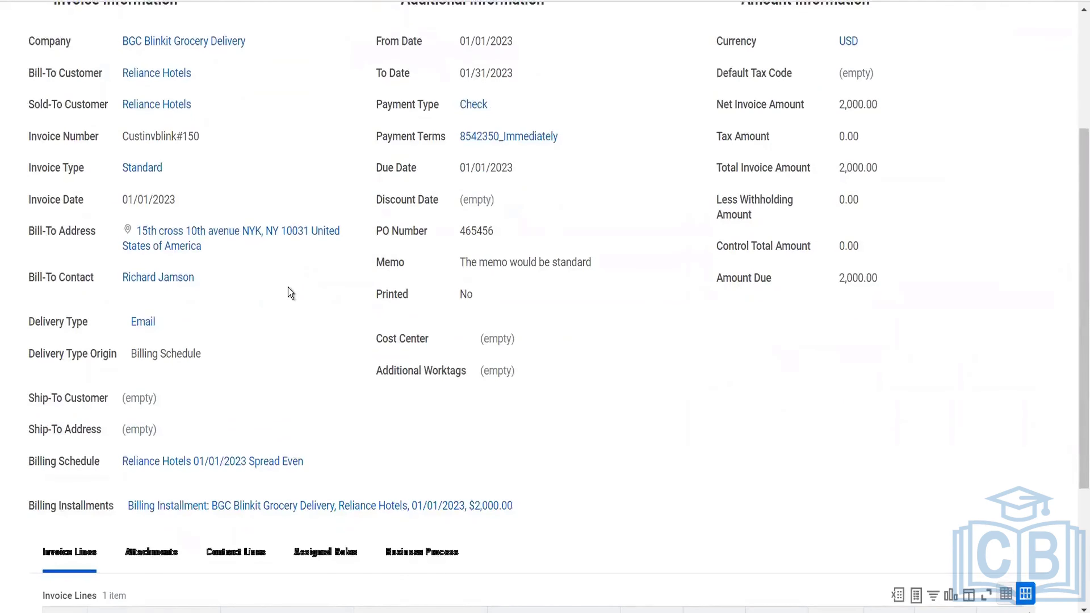
scroll(288, 290, "down", 4)
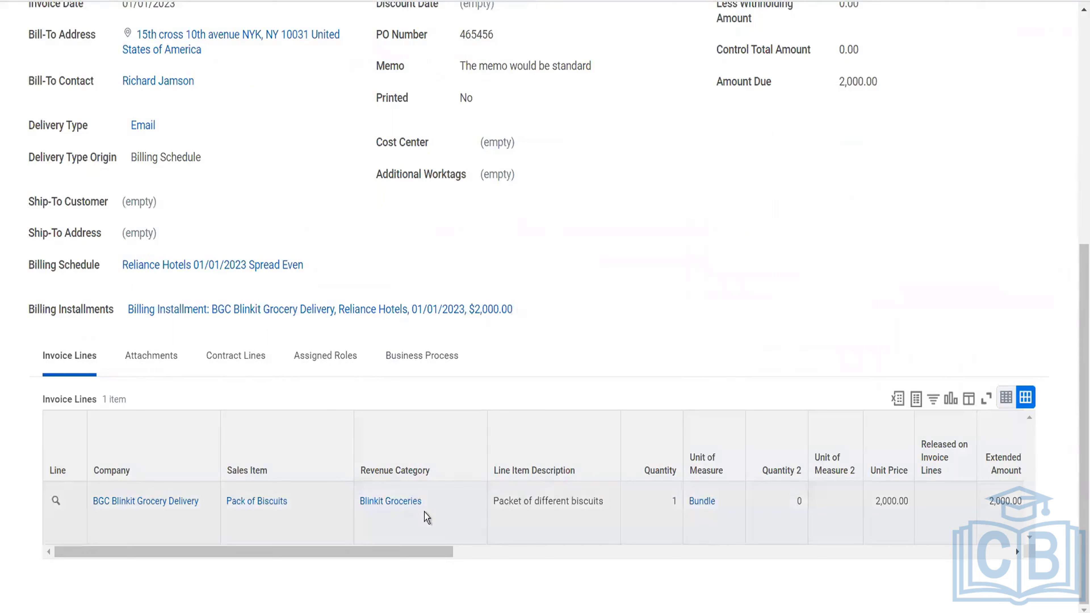
scroll(425, 514, "right", 3)
scroll(429, 522, "right", 4)
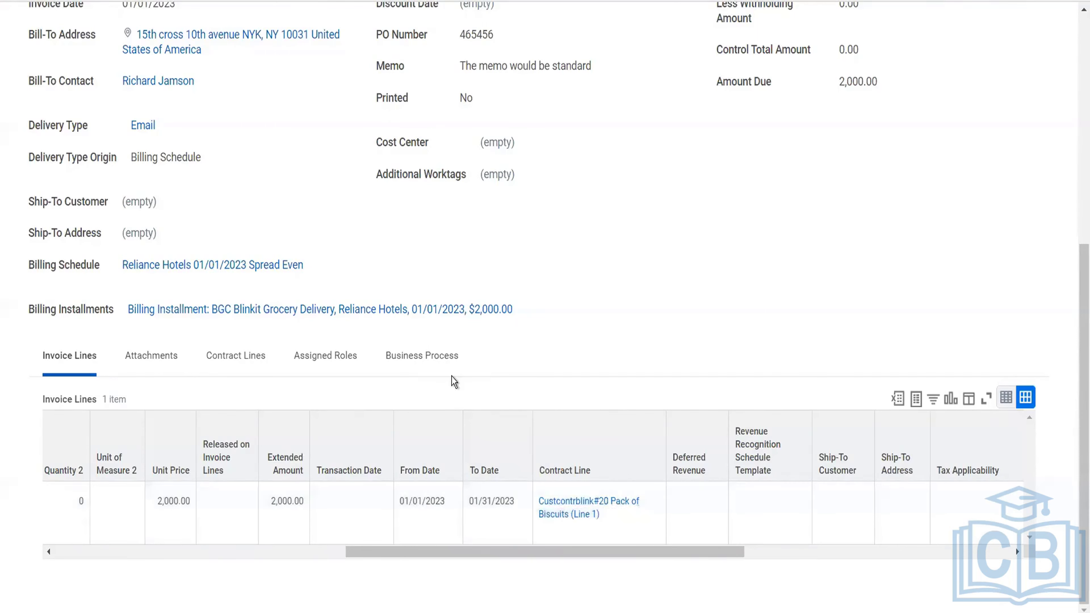
Show the related Customer Invoice actions available for the generated invoice
scroll(451, 377, "up", 9)
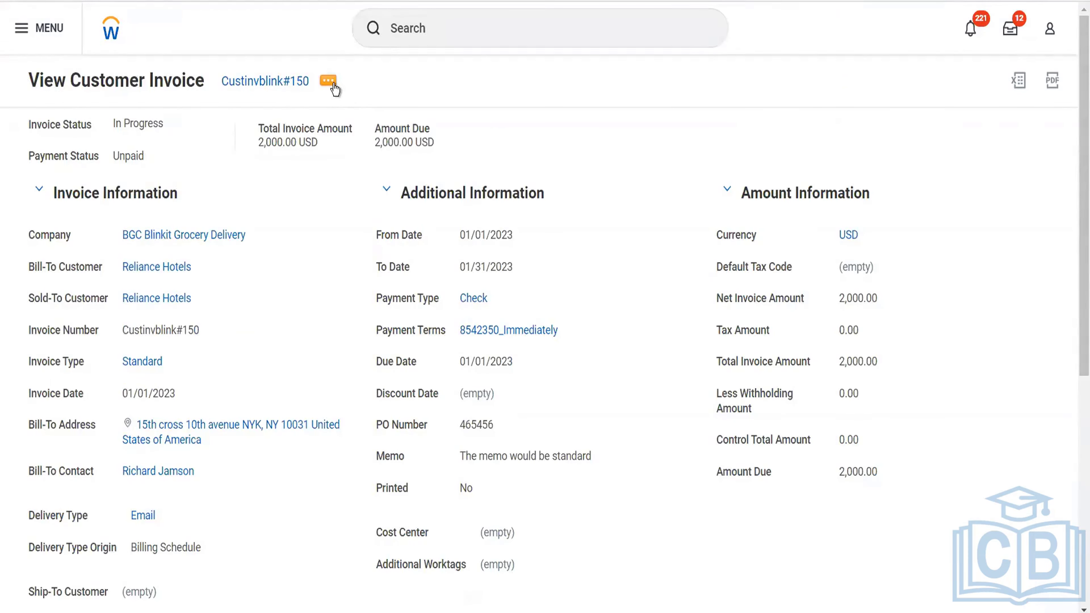
left_click(330, 82)
left_click(328, 82)
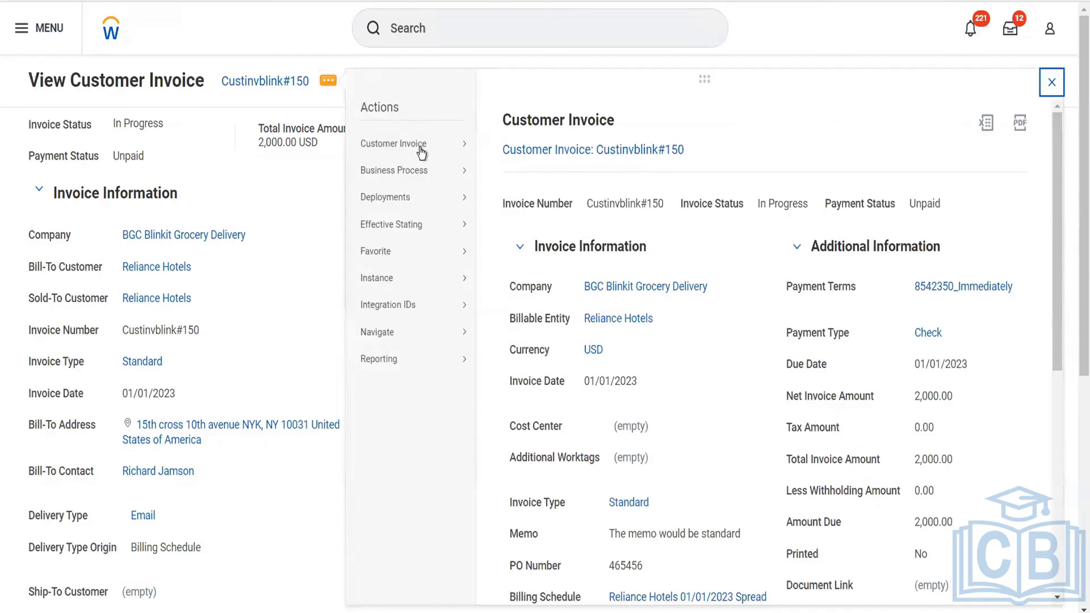
mouse_move(424, 155)
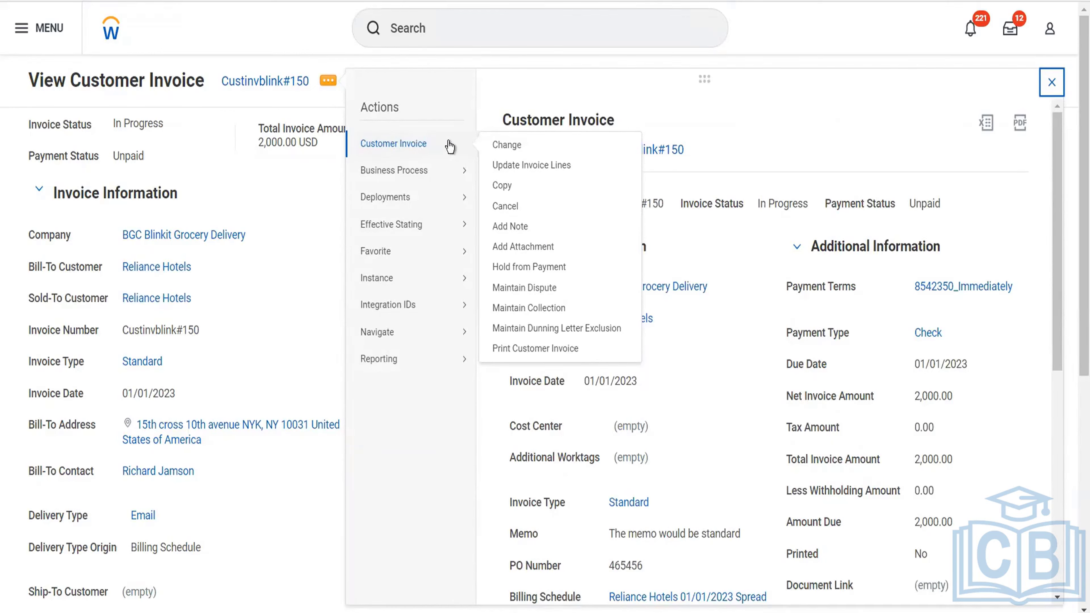
Dismiss the invoice's related actions and open the customer contract line linked to the Pack of Biscuits invoice line
mouse_move(465, 151)
left_click(493, 36)
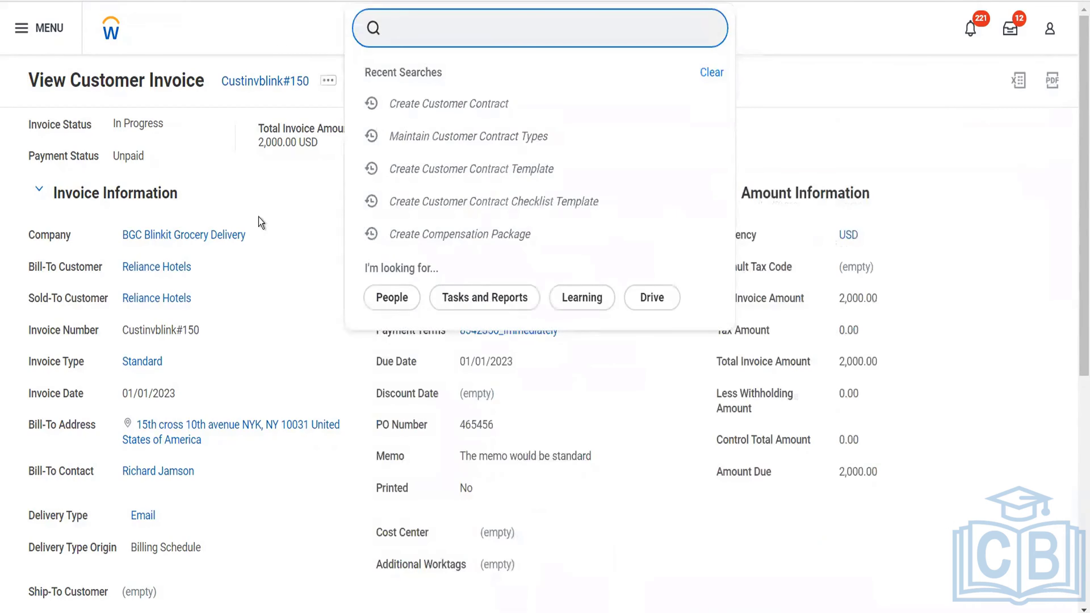
left_click(266, 217)
scroll(465, 278, "down", 9)
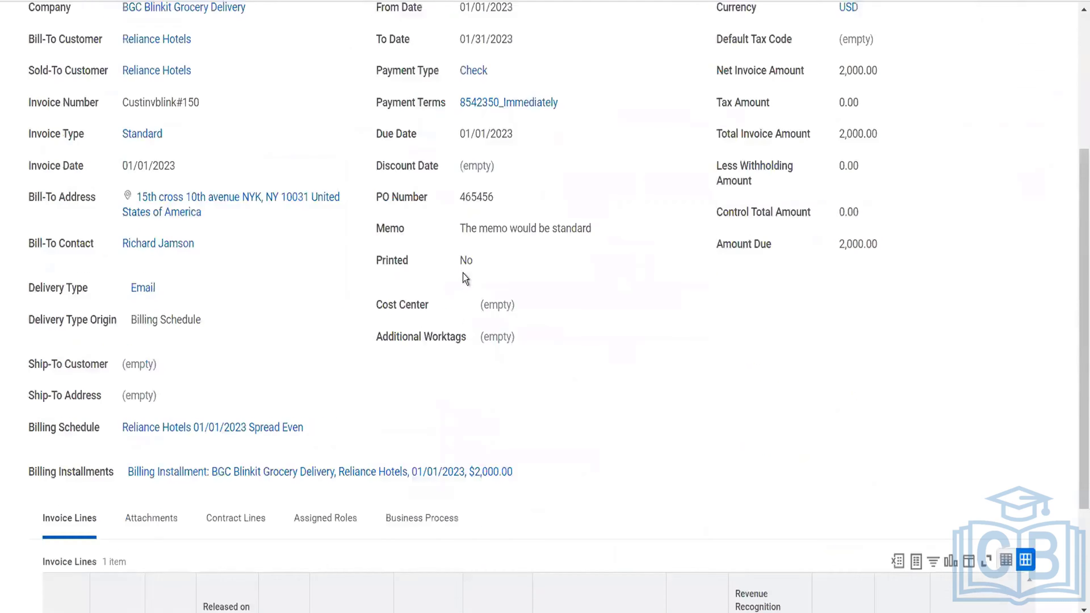
left_click(595, 511)
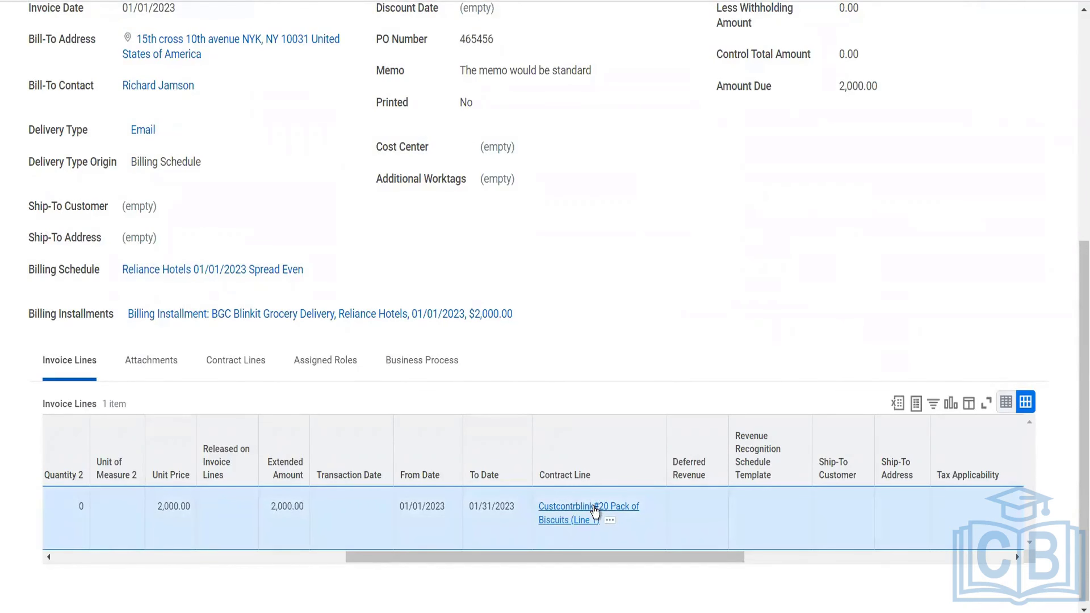
left_click(595, 511)
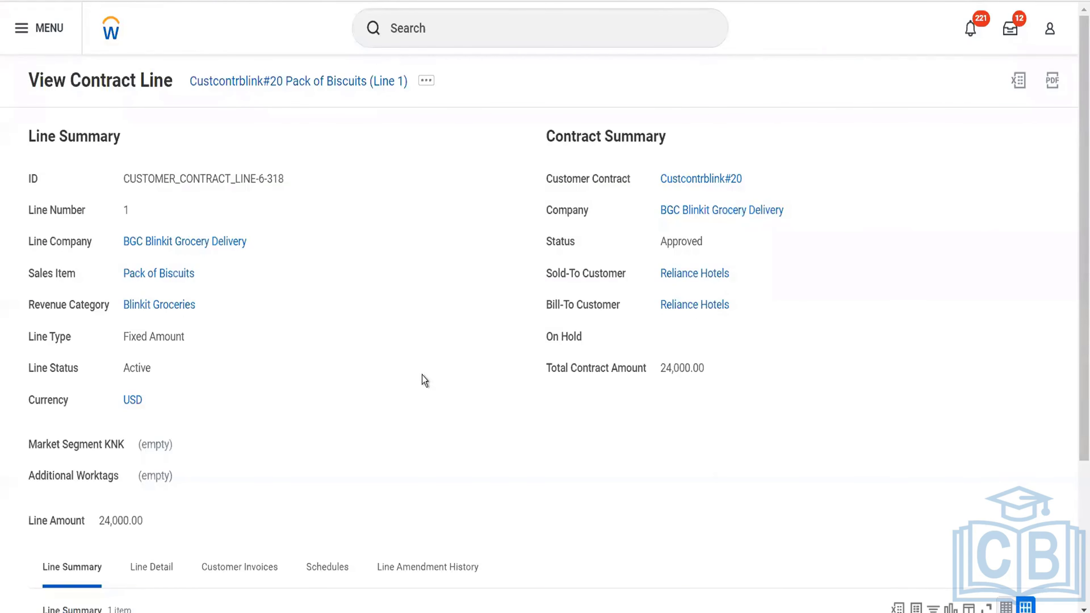
Review the contract line's summary, then its Line Detail information, including the amount billed to date and contract line details
scroll(424, 380, "down", 3)
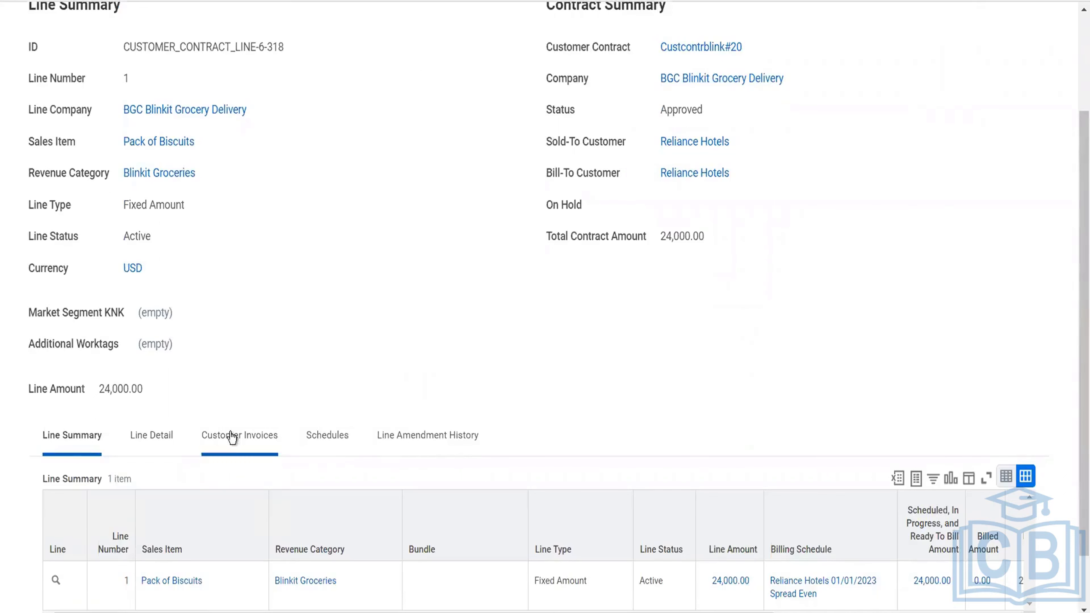
left_click(167, 436)
scroll(266, 366, "down", 4)
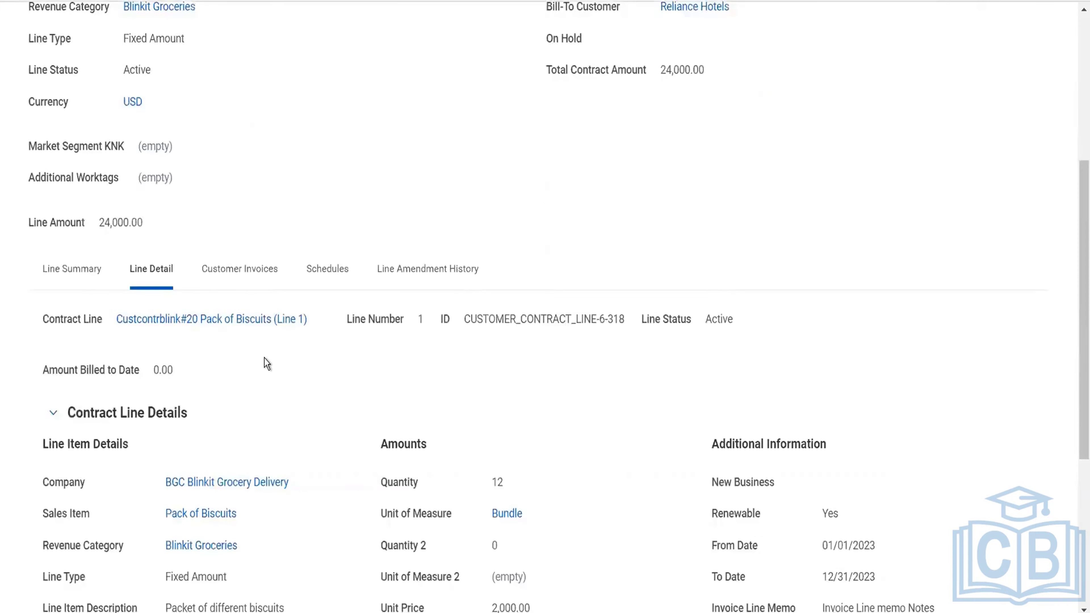
scroll(267, 363, "down", 7)
scroll(266, 363, "up", 14)
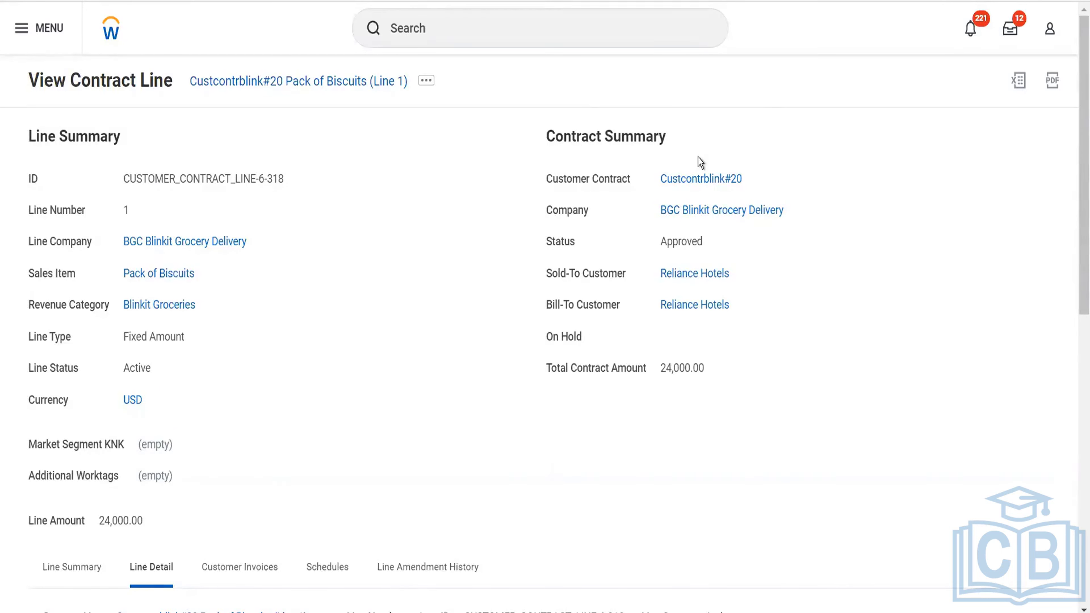
Open the customer contract the line belongs to and check its contract amount, billed amount and deferred revenue balance
left_click(694, 180)
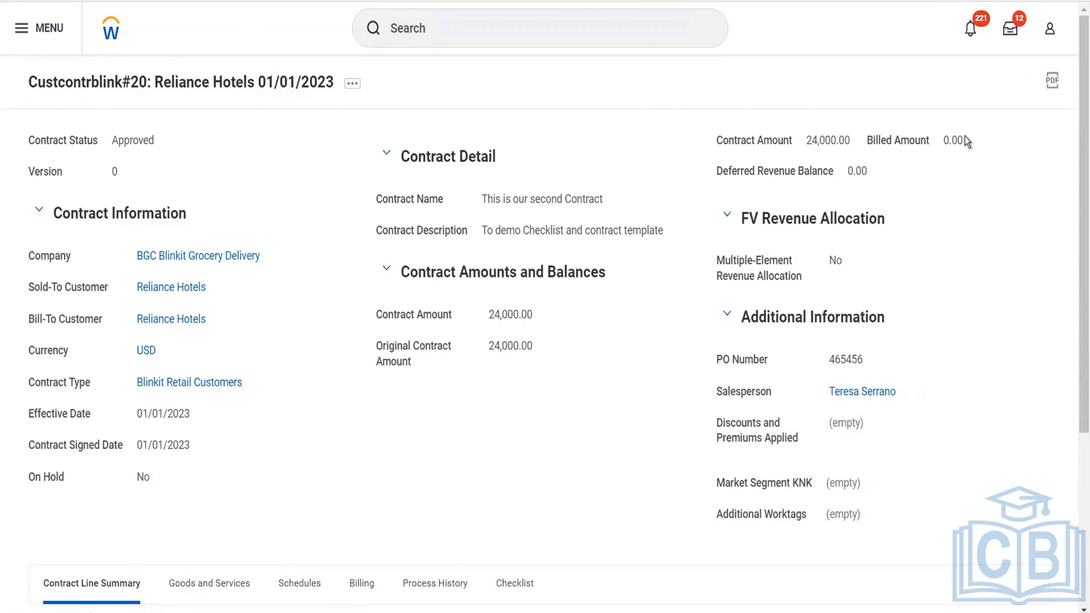
triple_click(941, 155)
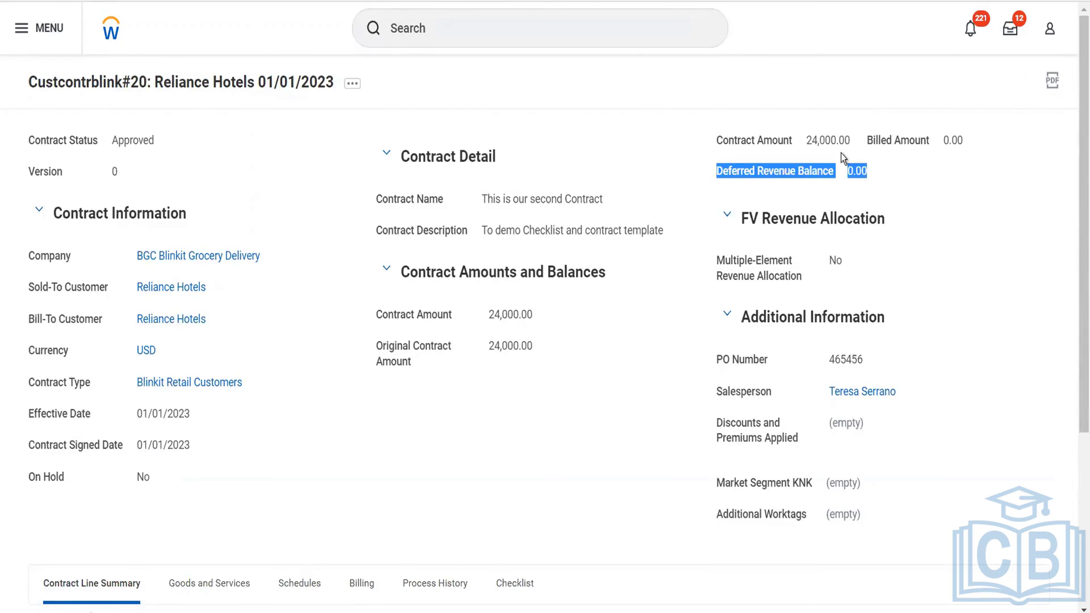